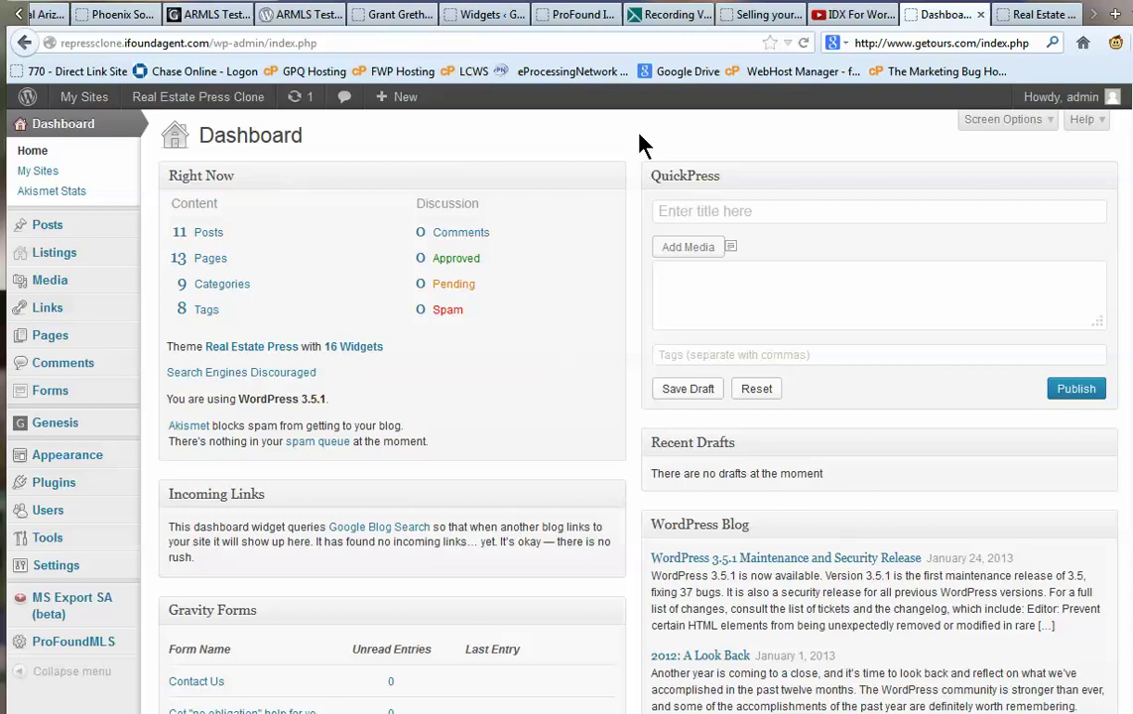
Activate the Smart Youtube PRO plugin from the site's installed plugins.
mouse_move(103, 642)
mouse_move(47, 657)
mouse_move(85, 484)
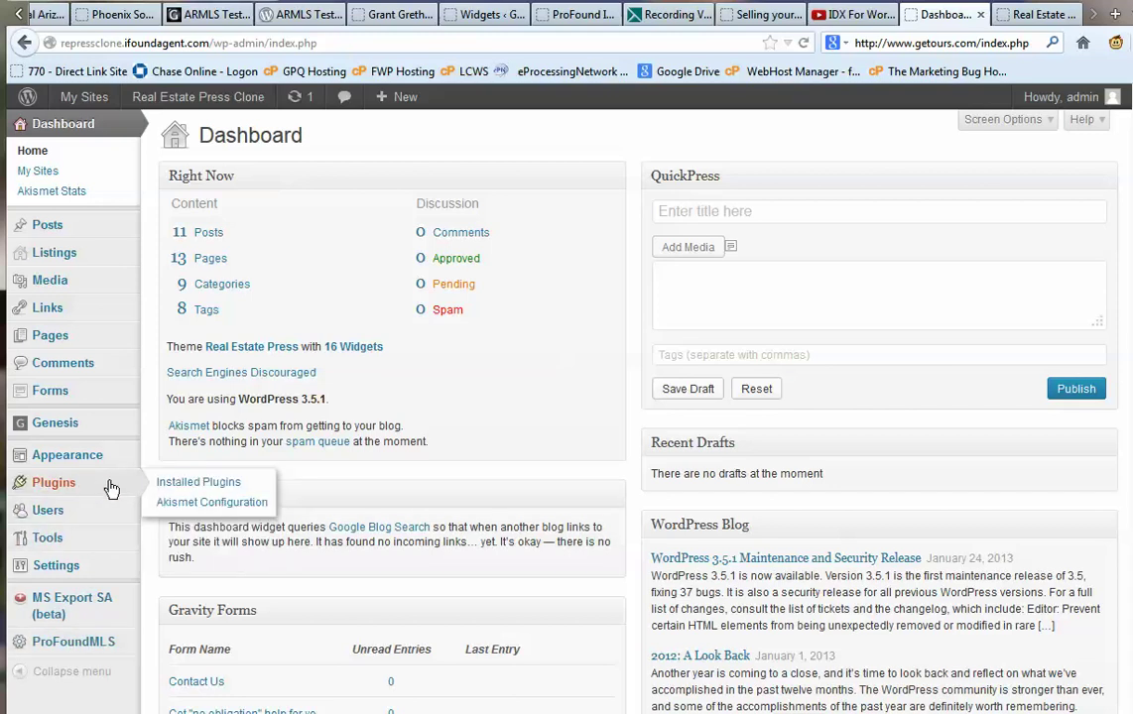
left_click(174, 482)
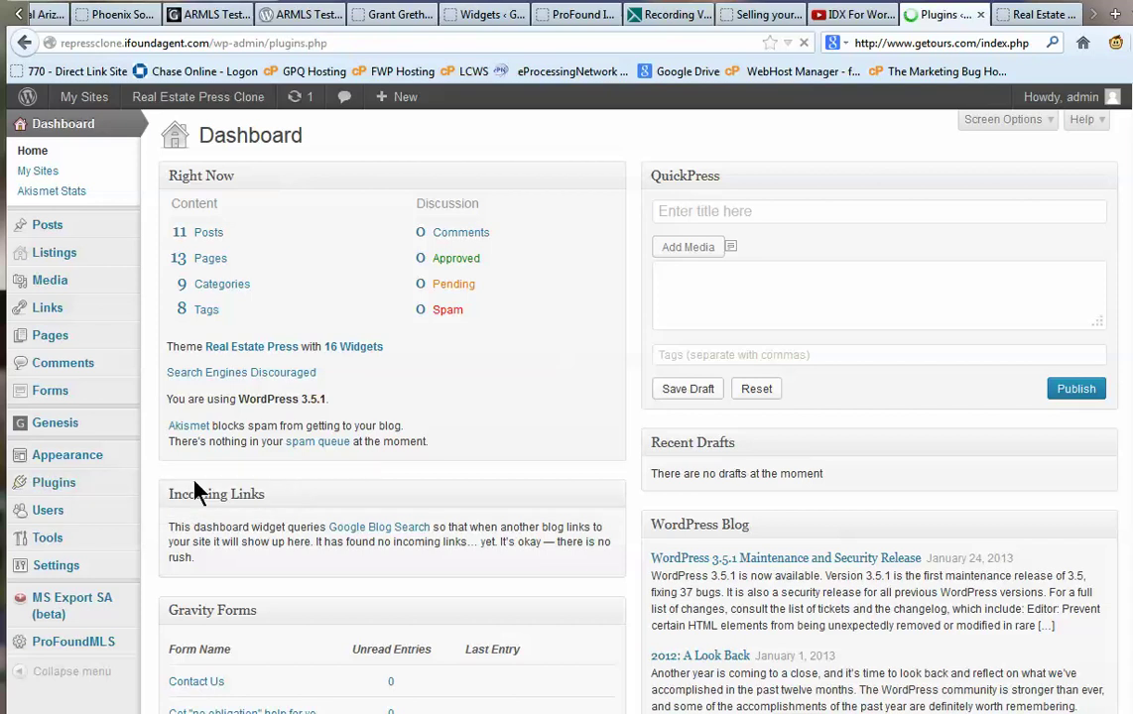
scroll(195, 491, "down", 4)
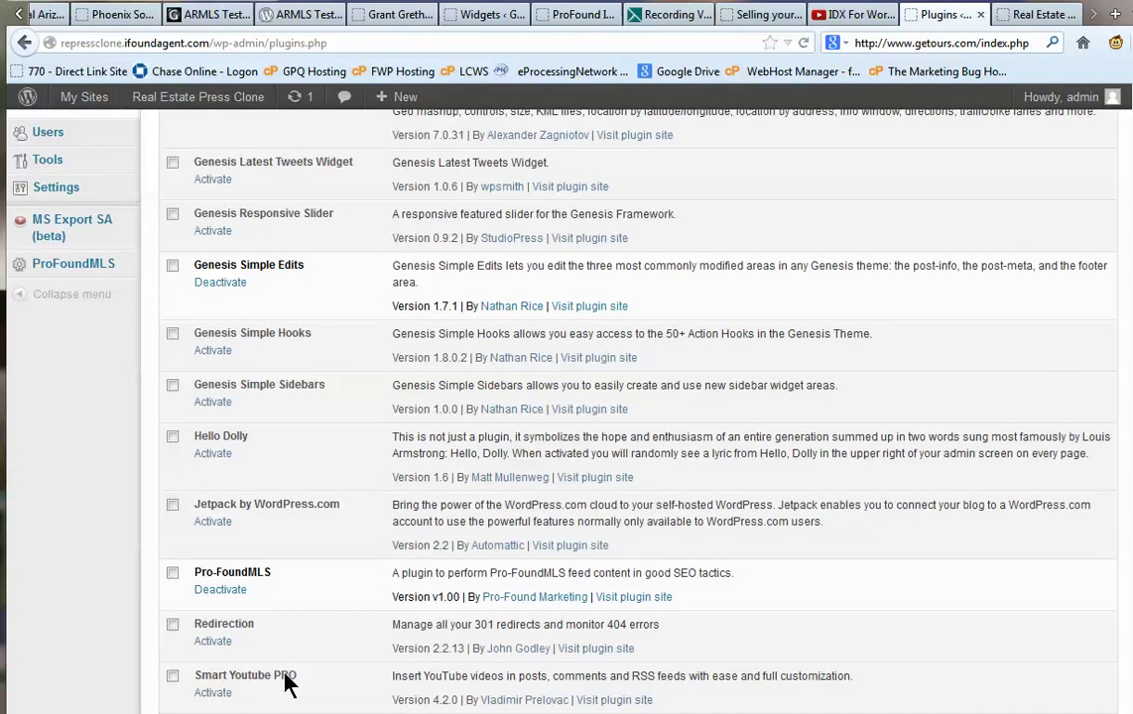
left_click(212, 695)
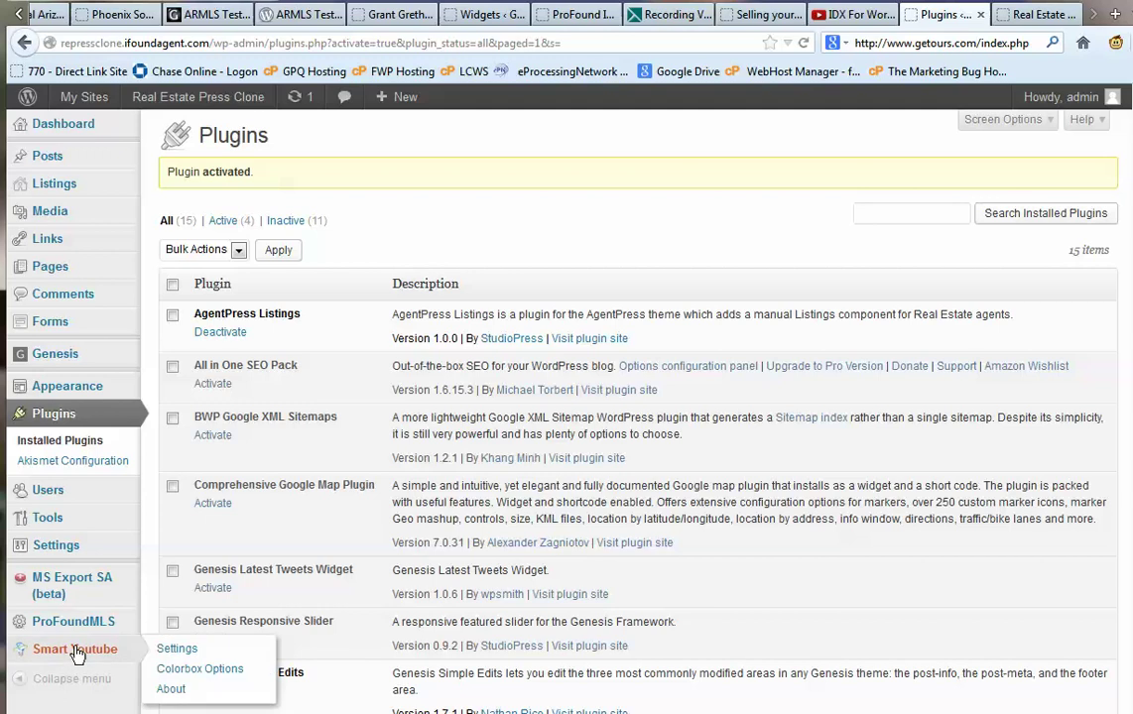
In the Smart Youtube plugin settings, choose "Do not include related videos" and save the options.
left_click(182, 651)
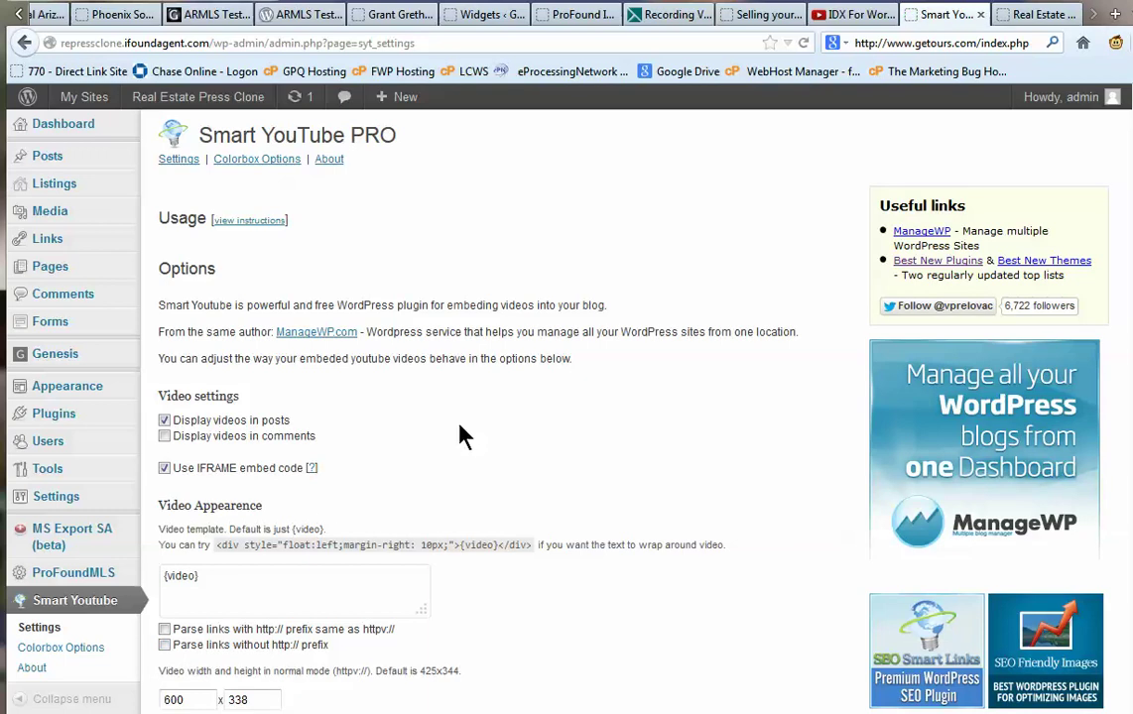
scroll(470, 424, "down", 3)
scroll(470, 425, "down", 4)
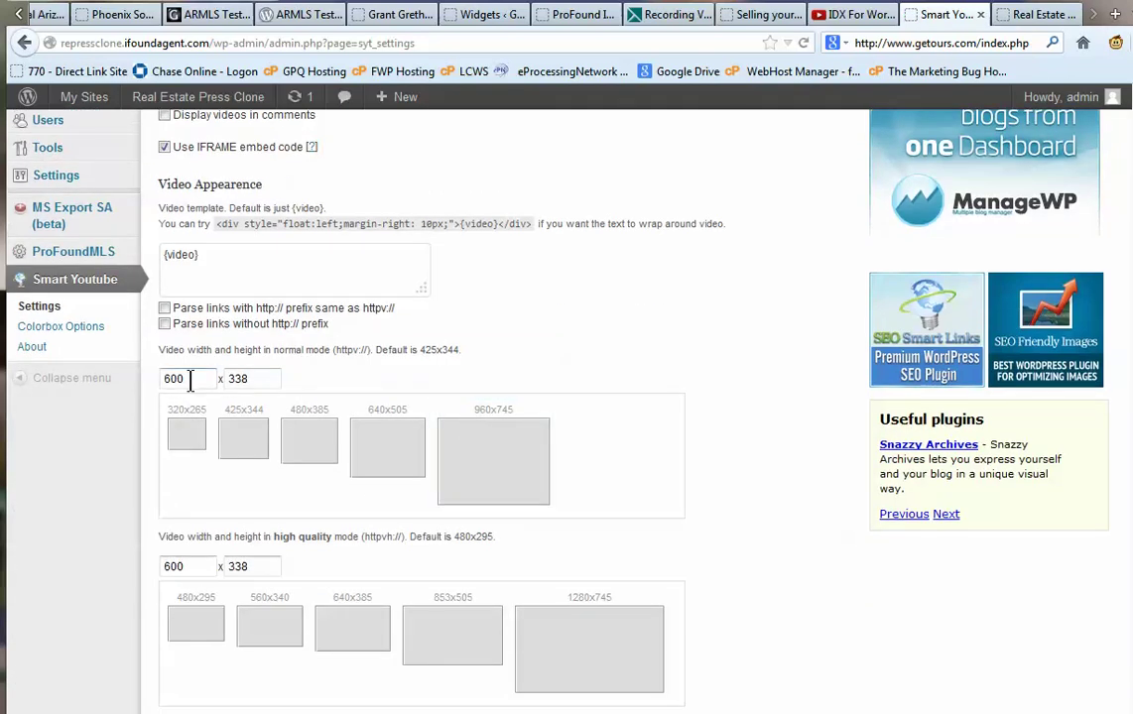
scroll(261, 372, "down", 3)
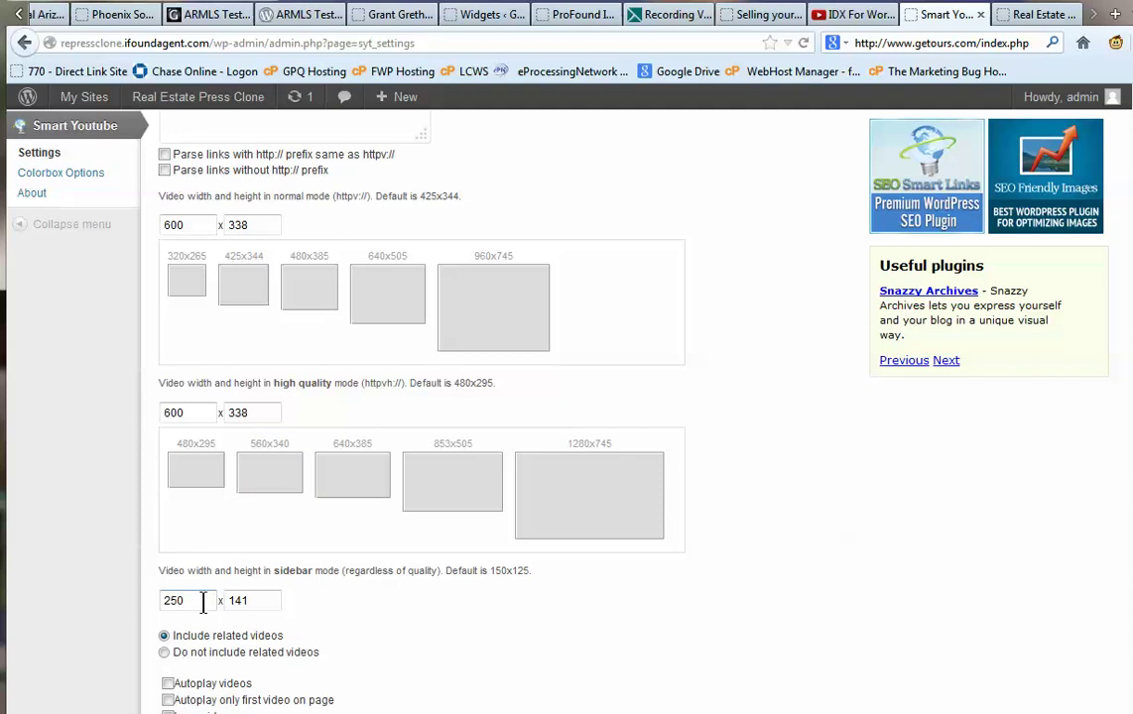
scroll(269, 593, "down", 3)
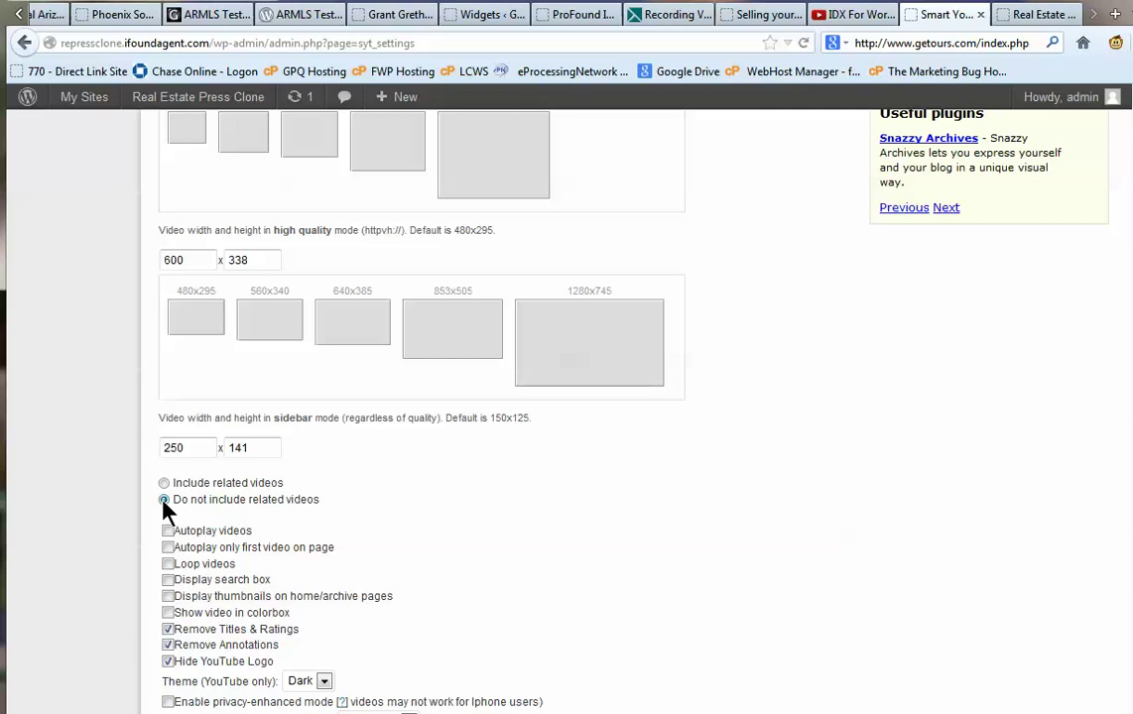
scroll(165, 510, "down", 2)
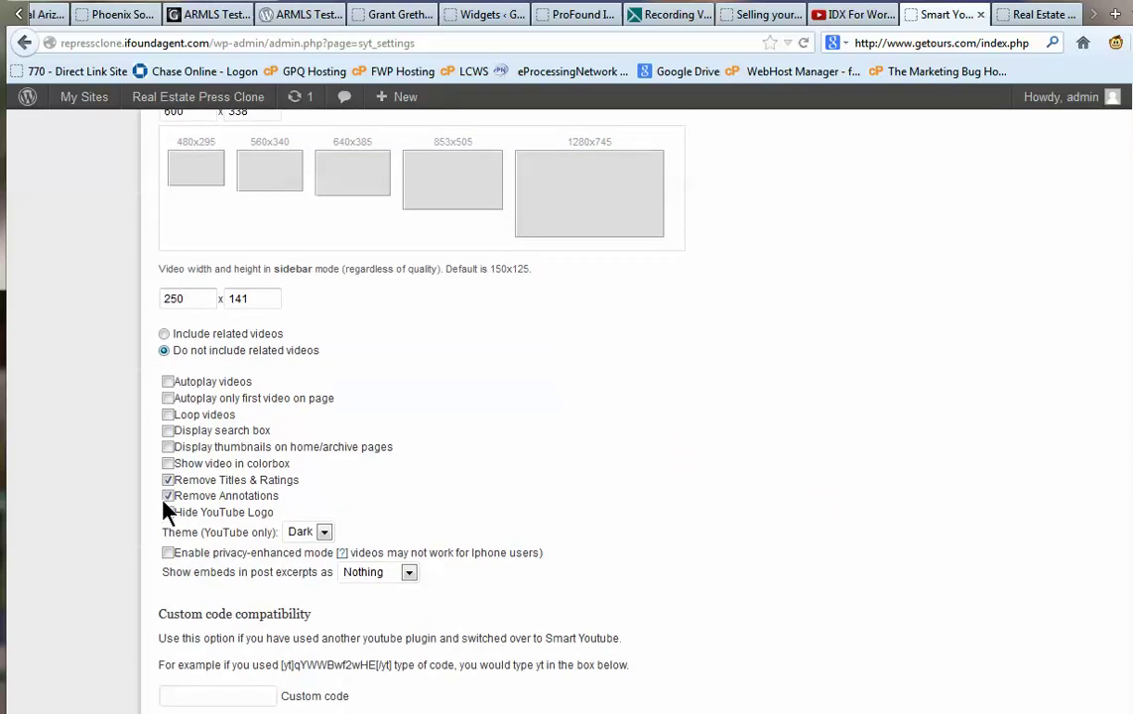
scroll(180, 445, "down", 2)
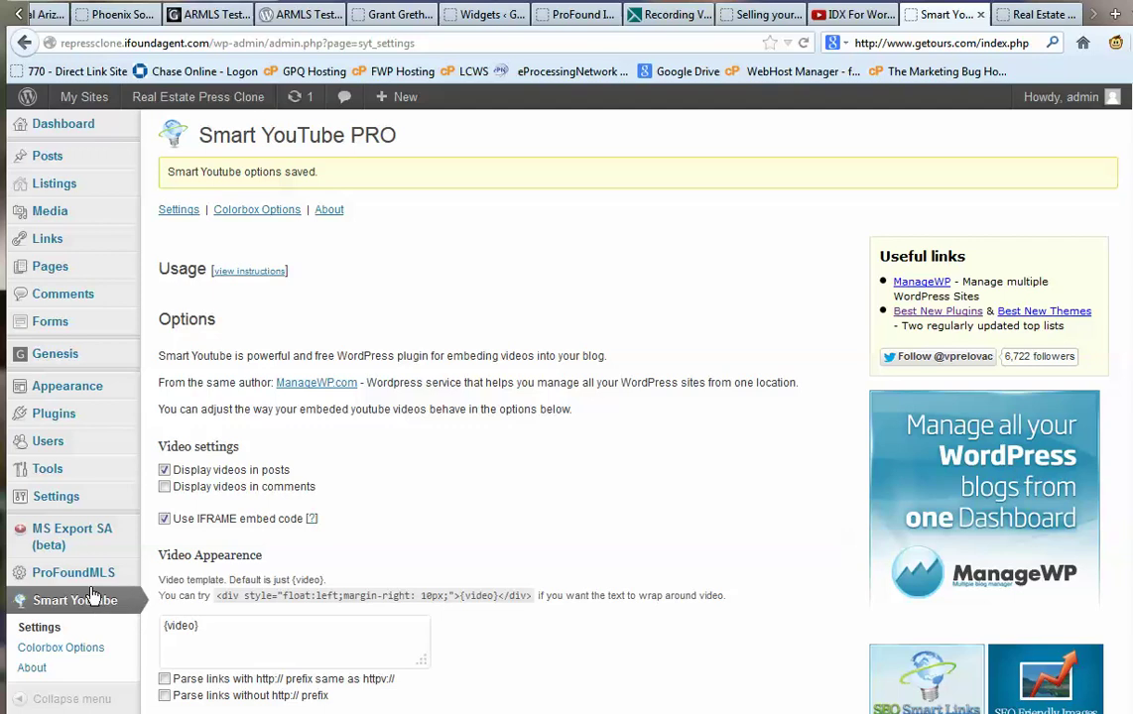
Start a new post titled "Video Test" and ready its empty body for editing in Text mode.
mouse_move(64, 161)
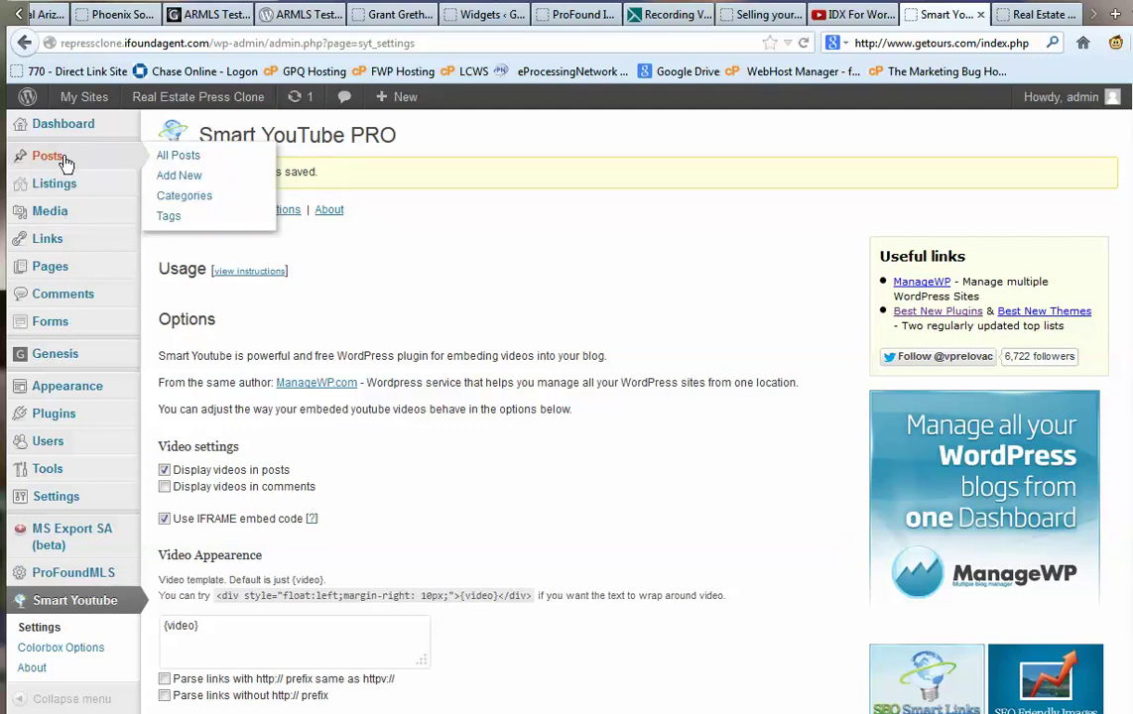
left_click(167, 180)
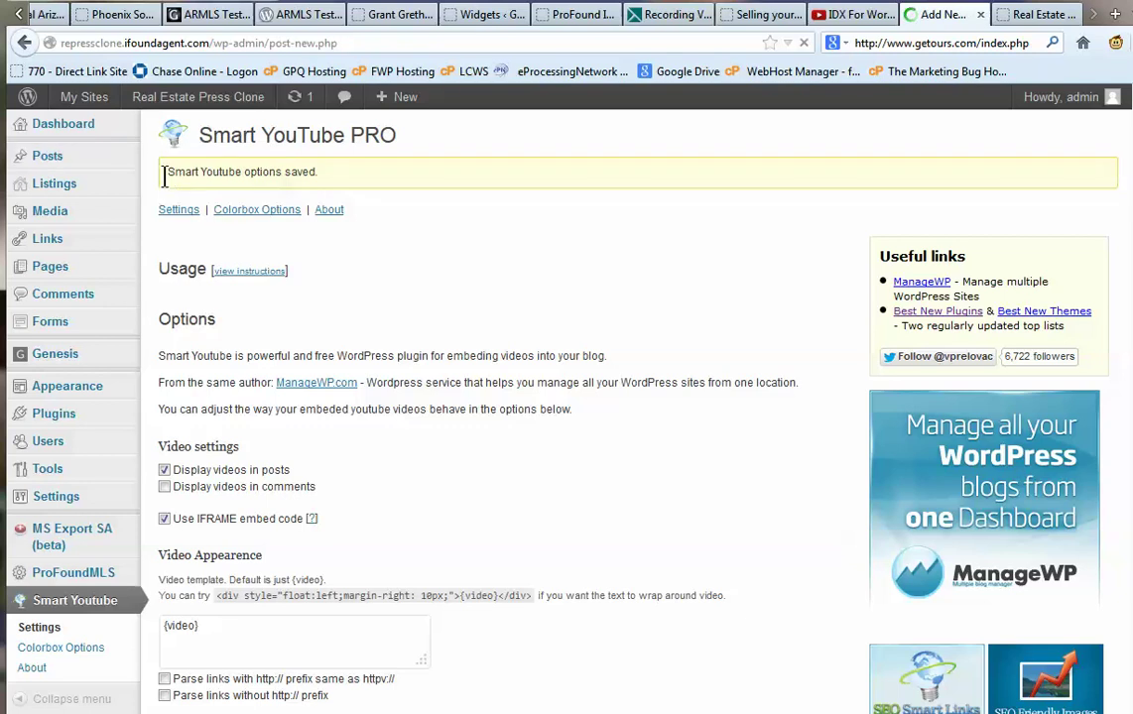
left_click(228, 176)
type("Vi")
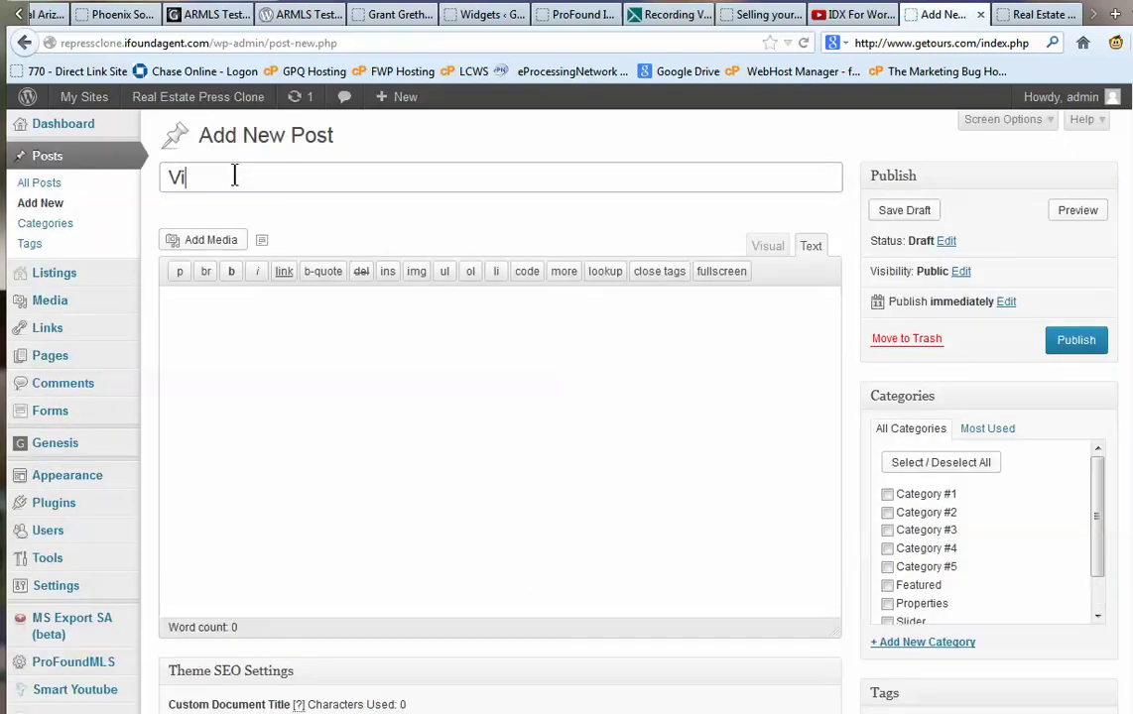
type("deo Test")
left_click(296, 343)
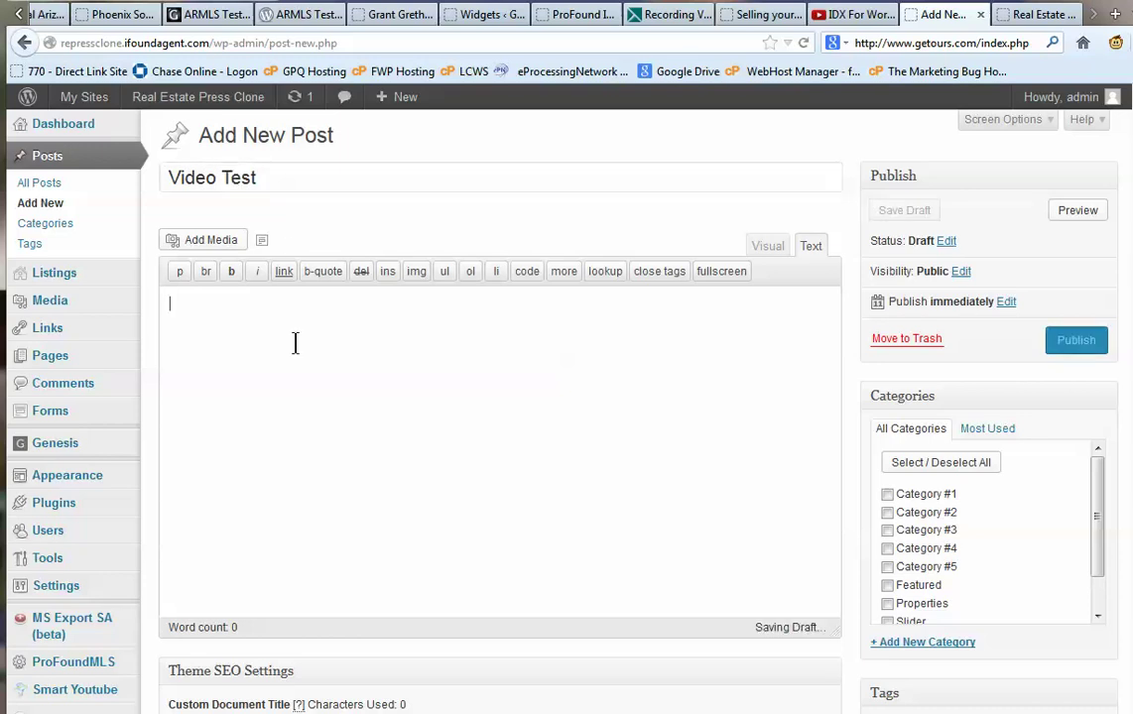
left_click(766, 248)
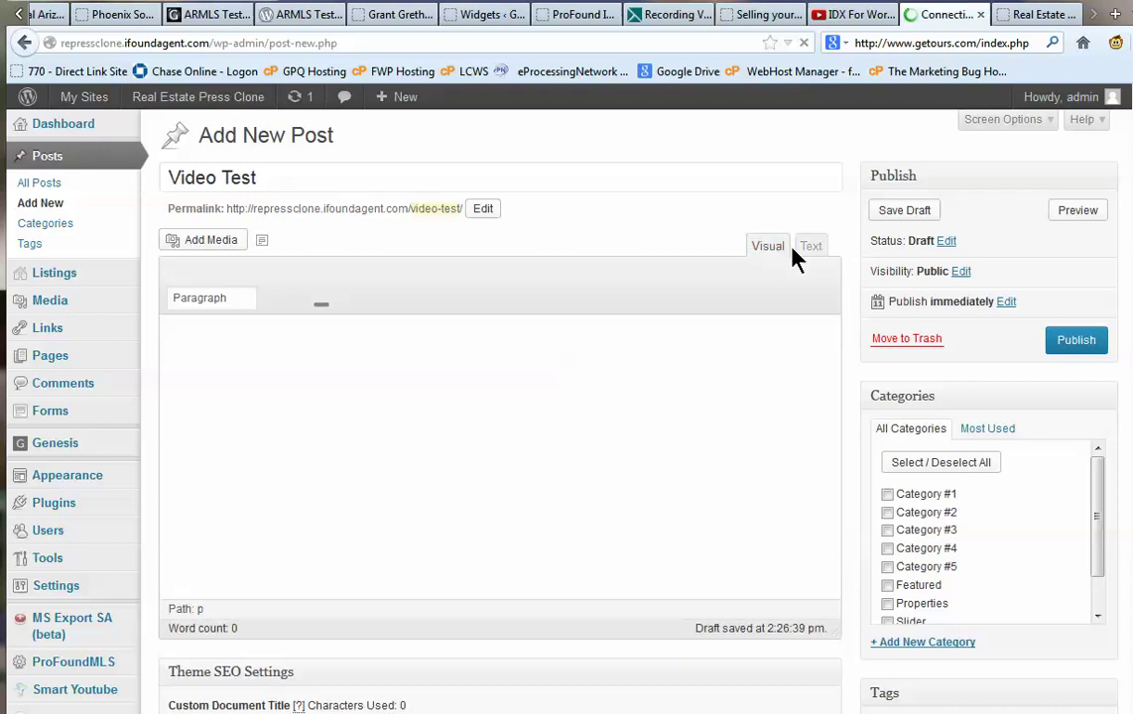
left_click(813, 249)
left_click(412, 329)
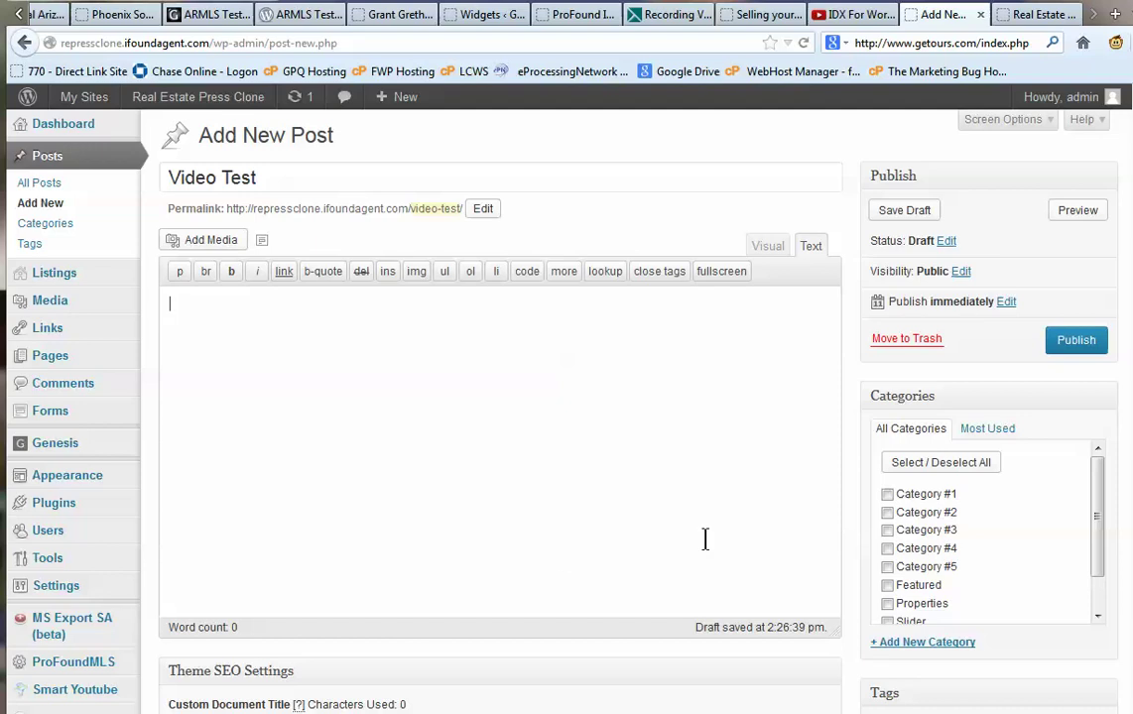
Switch to YouTube and copy the share link of the video "IDX For WordPress. IDX Plugin For WordPress".
left_click(858, 15)
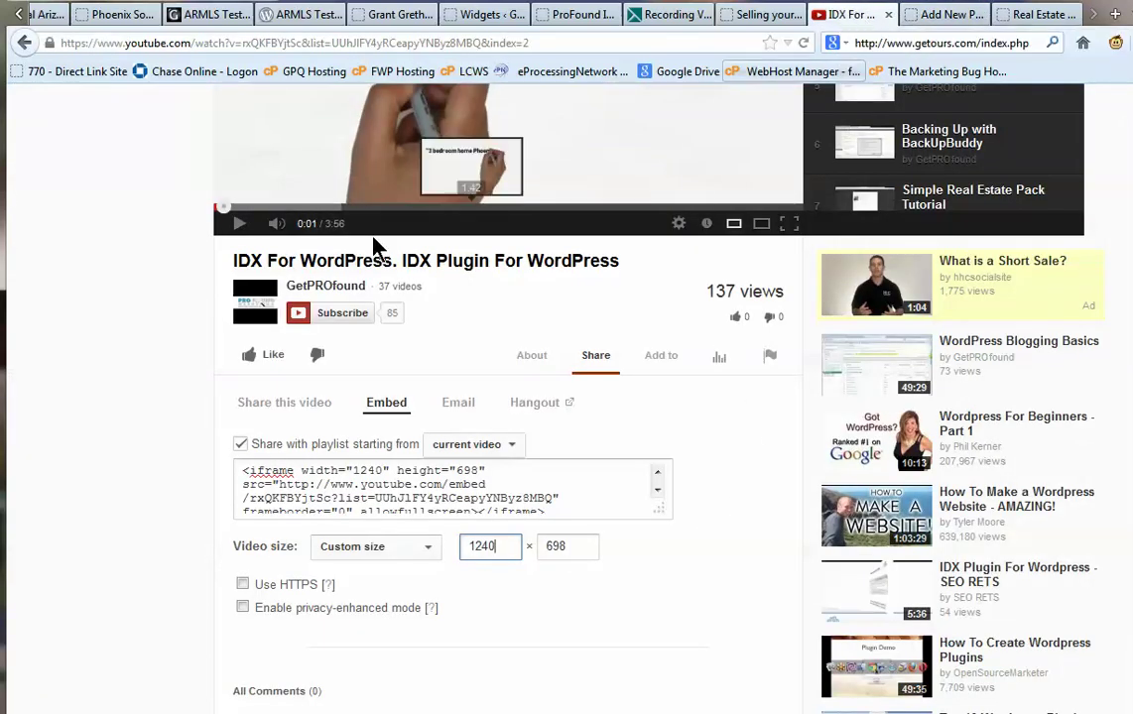
scroll(148, 321, "up", 1)
scroll(149, 328, "up", 3)
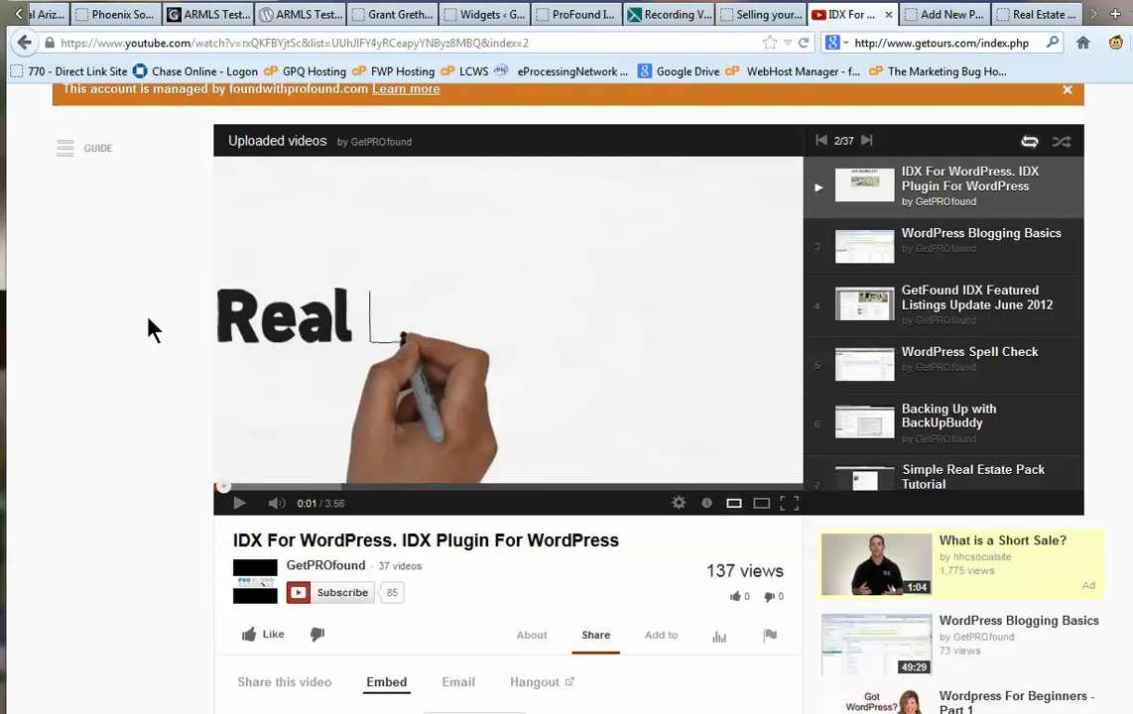
scroll(148, 329, "down", 2)
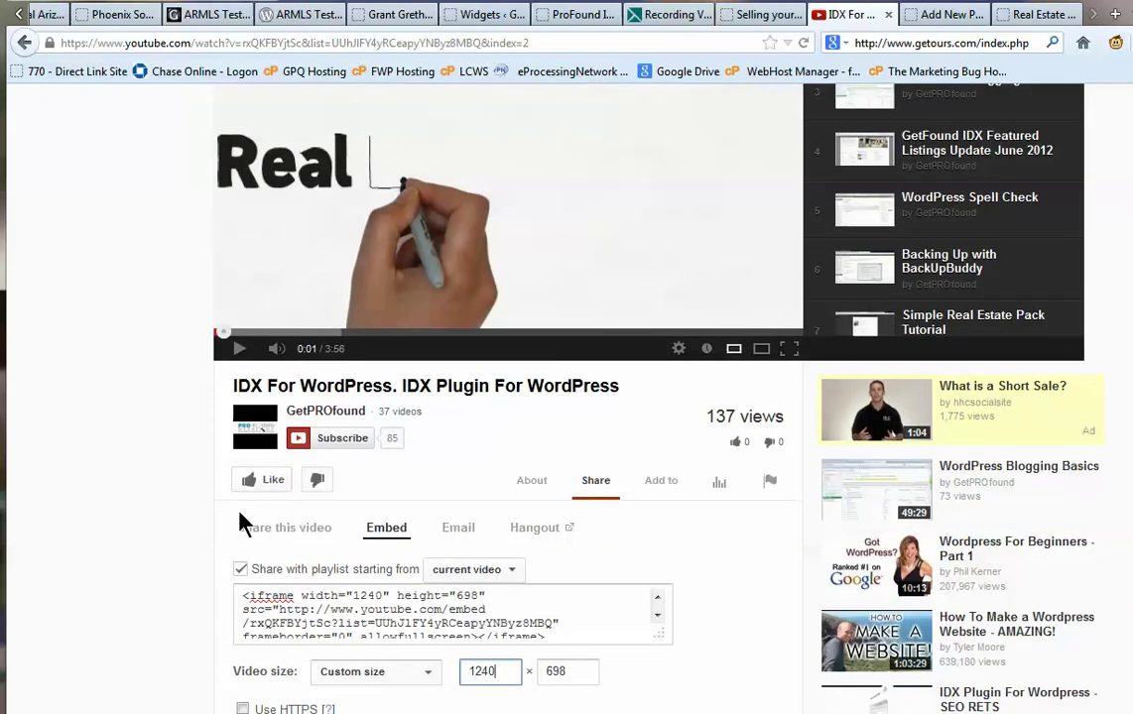
left_click(291, 530)
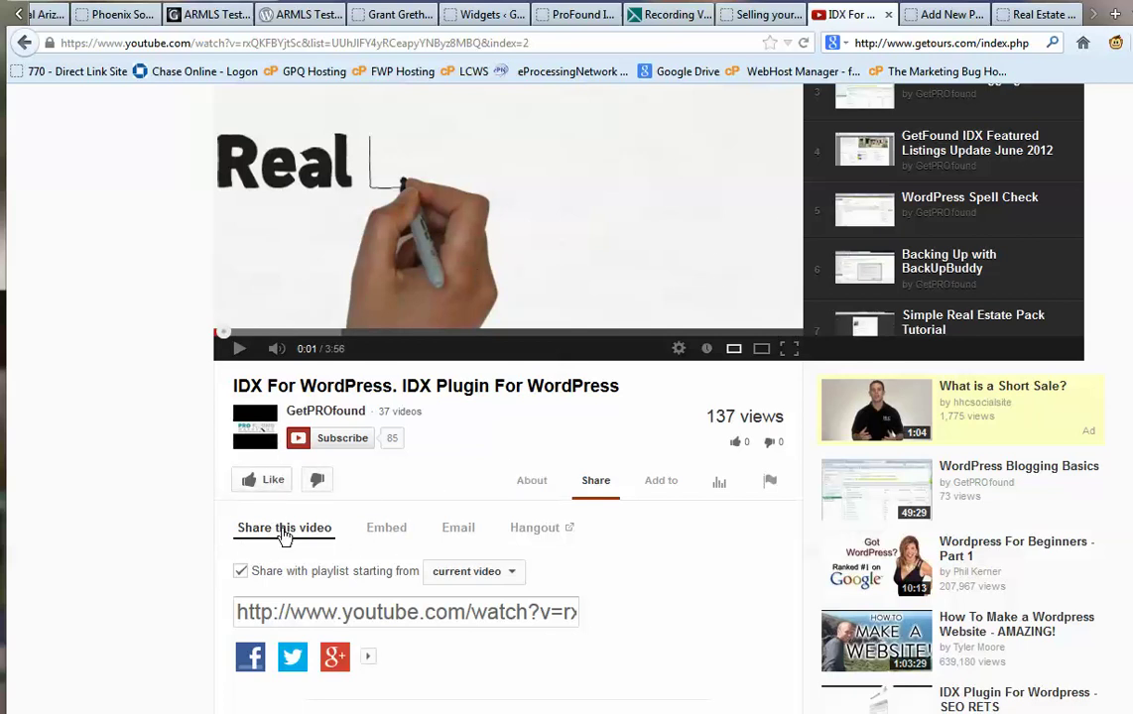
scroll(285, 536, "down", 1)
left_click(395, 582)
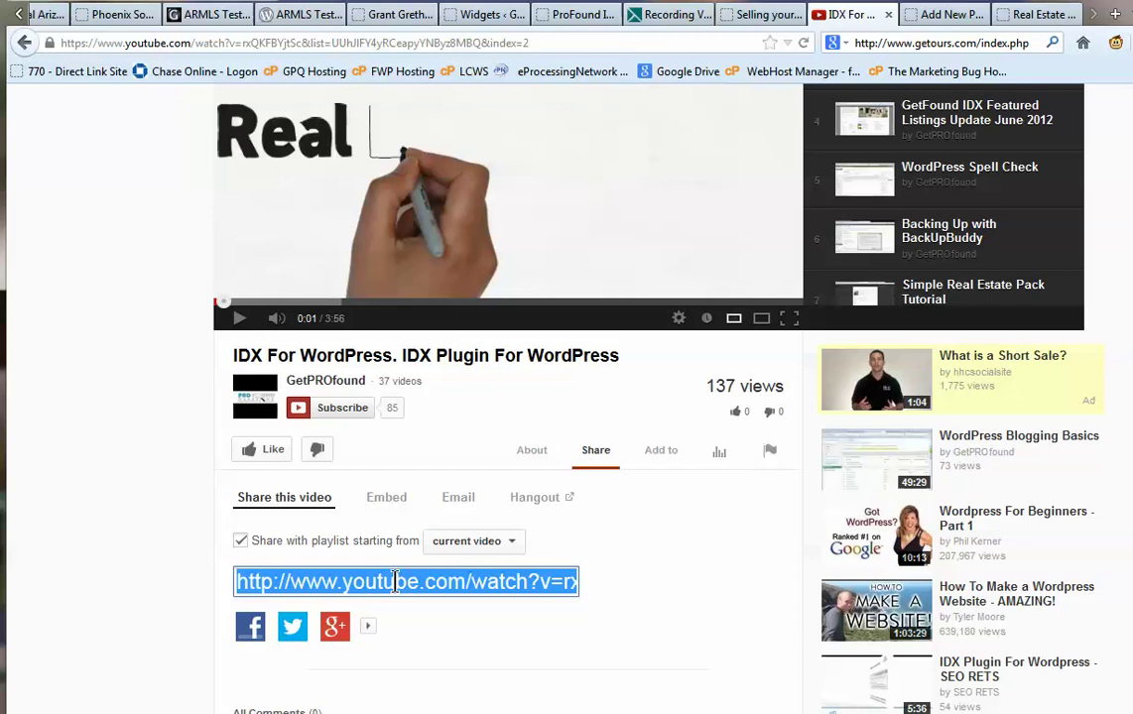
scroll(395, 582, "down", 1)
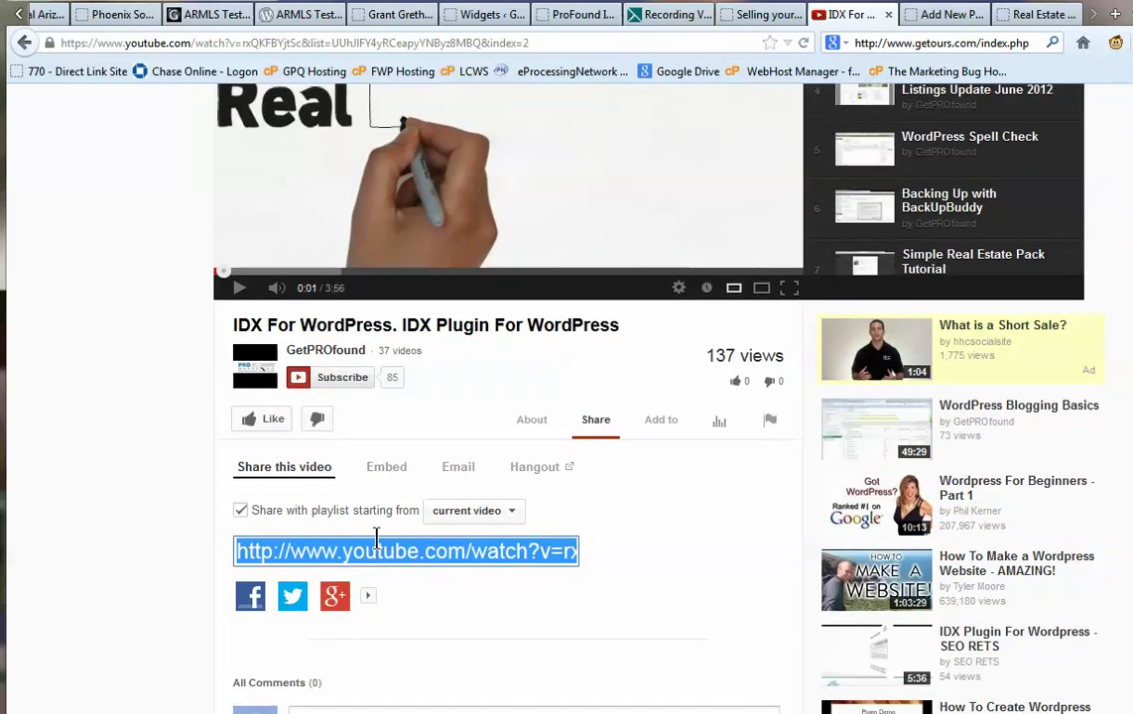
Return to the new WordPress post, paste the YouTube share link into its body and change the link prefix to httpv.
left_click(951, 14)
left_click(282, 320)
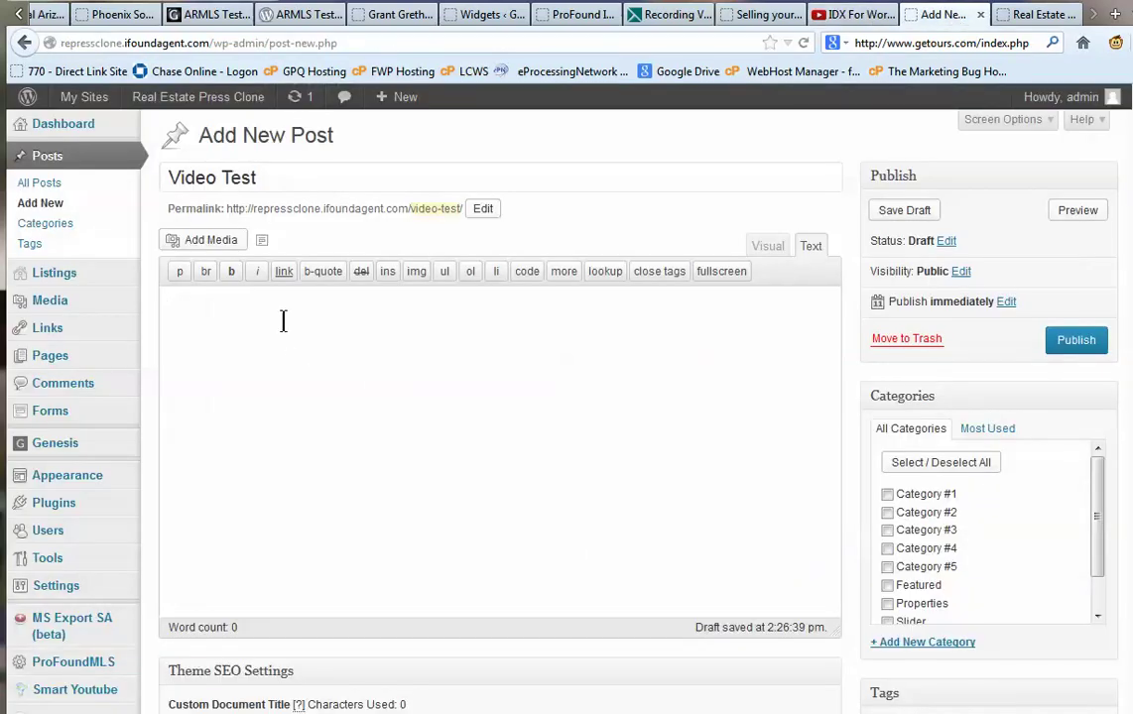
type("http://www.youtube.com/watch?v=rxQKFBYjtSc&feature=share&list=UUhJ1FY4yRCeapyYNByz8MBQ")
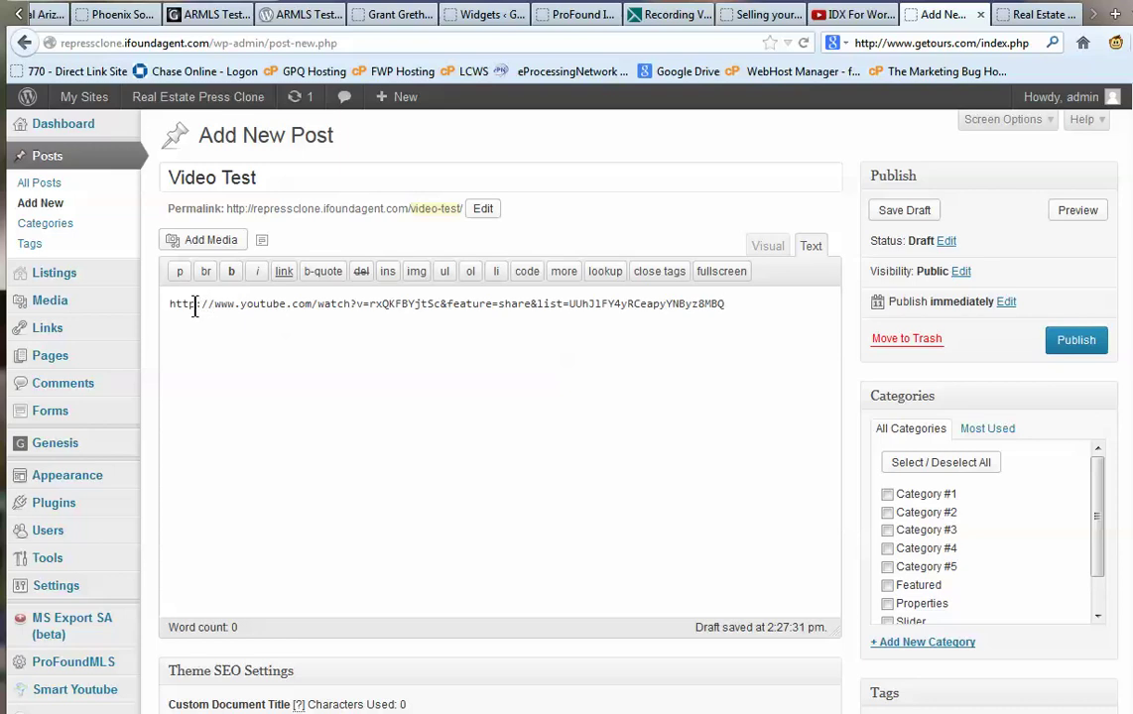
type("s")
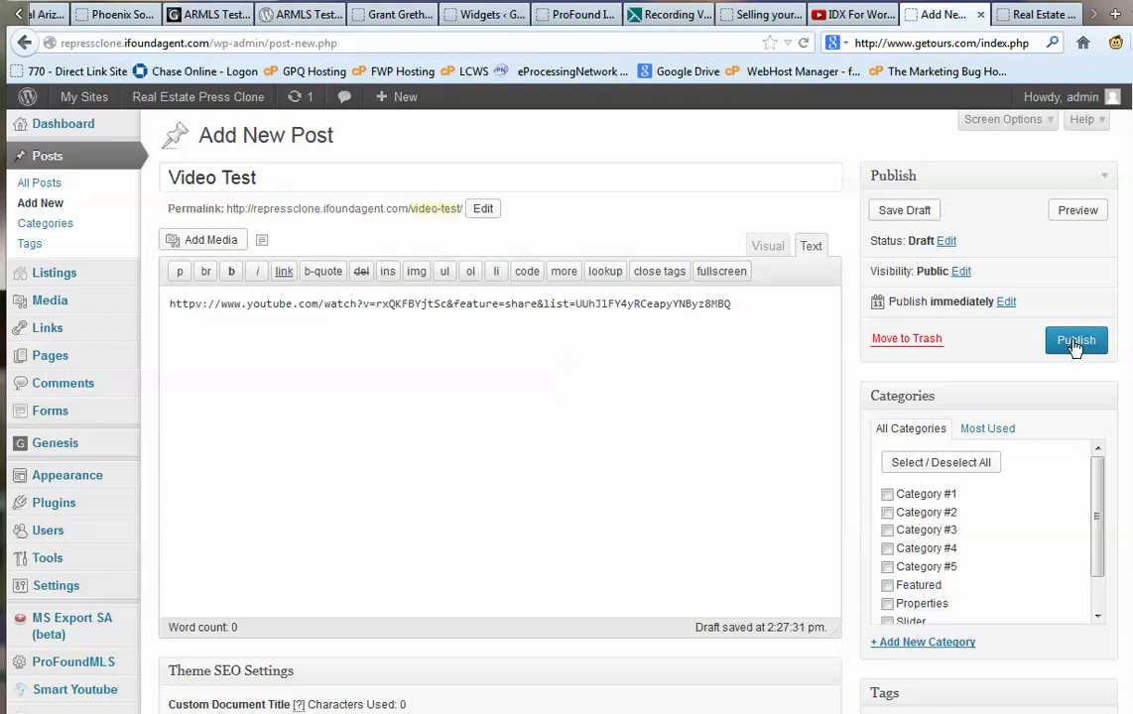
Publish the post under Category #1 and check the embedded video on the live post page.
left_click(888, 495)
left_click(1070, 347)
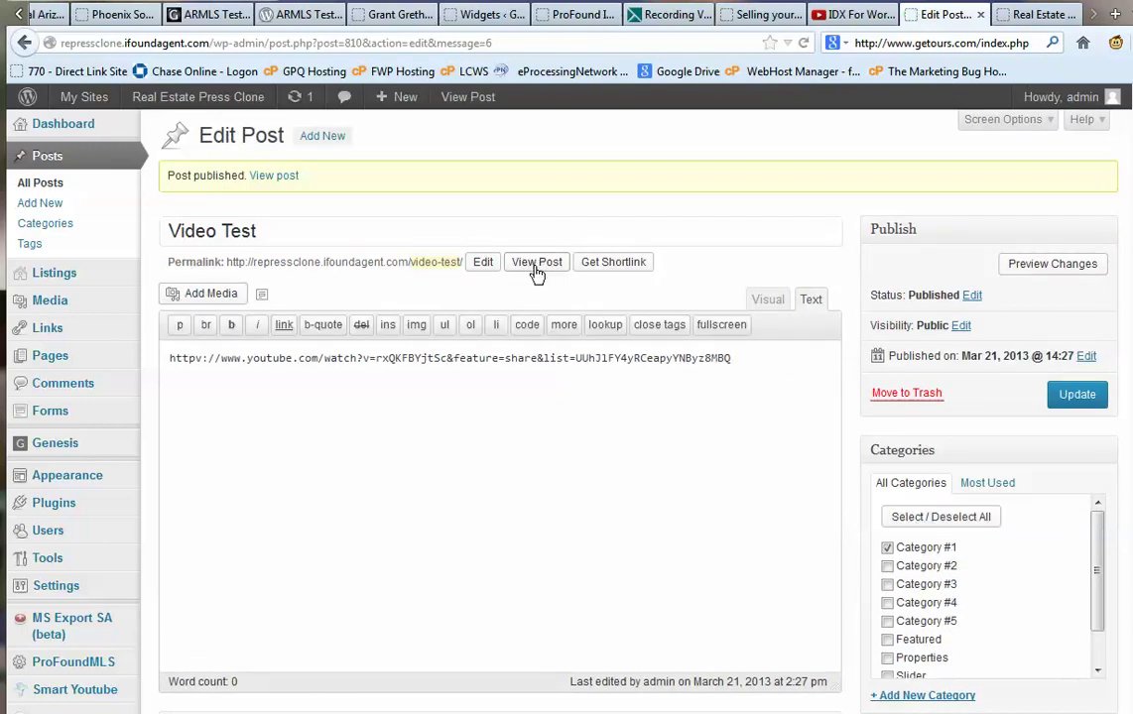
left_click(536, 263)
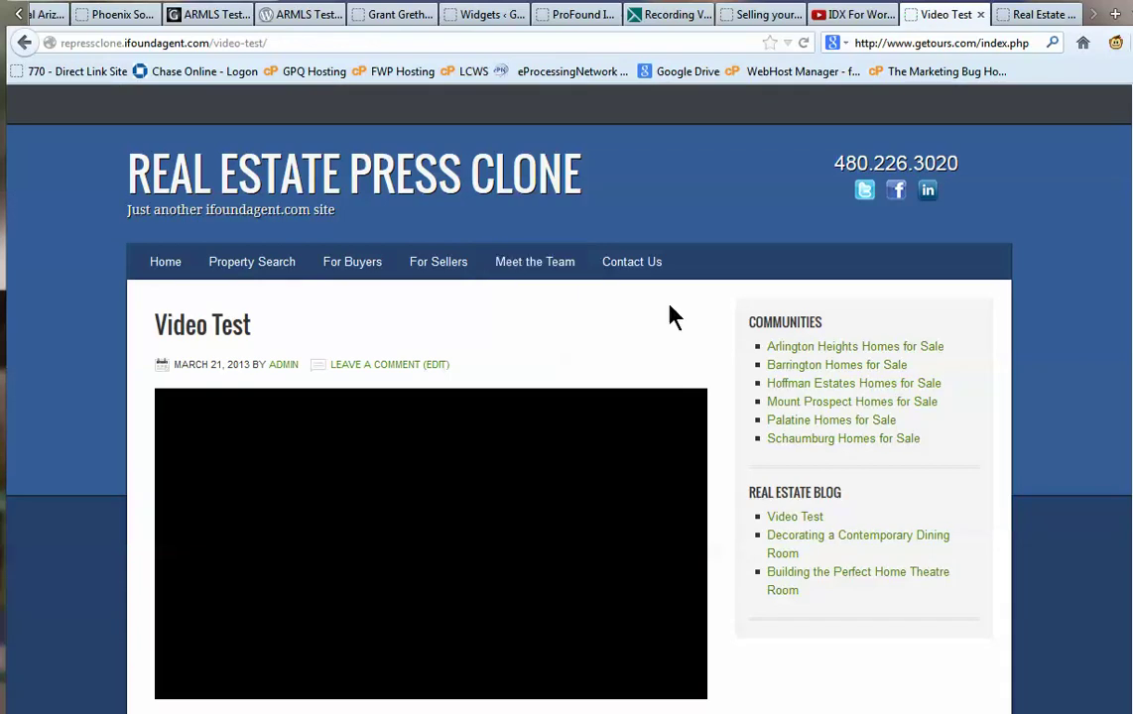
scroll(718, 319, "down", 3)
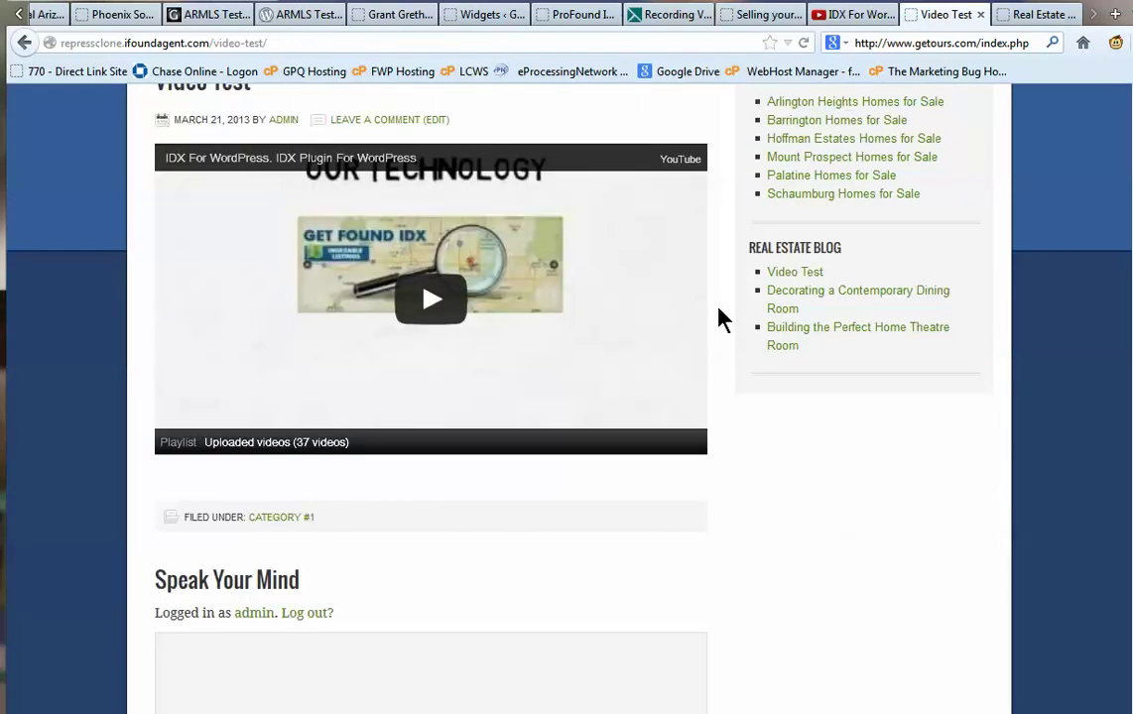
scroll(719, 319, "up", 3)
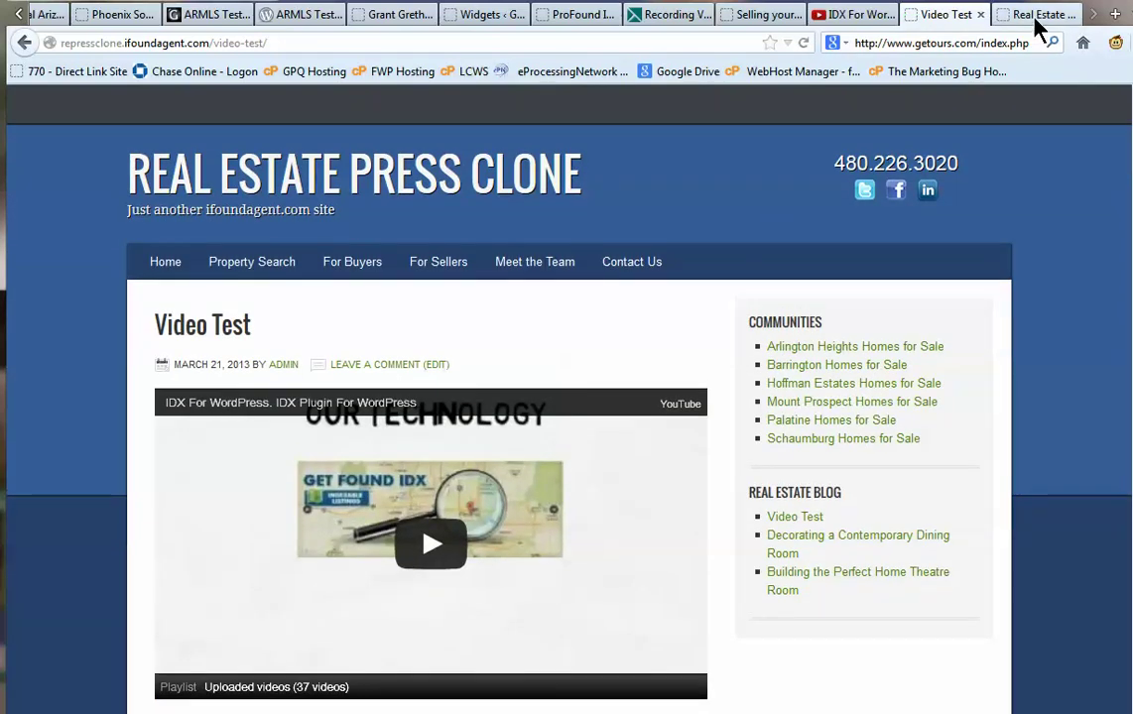
left_click(24, 44)
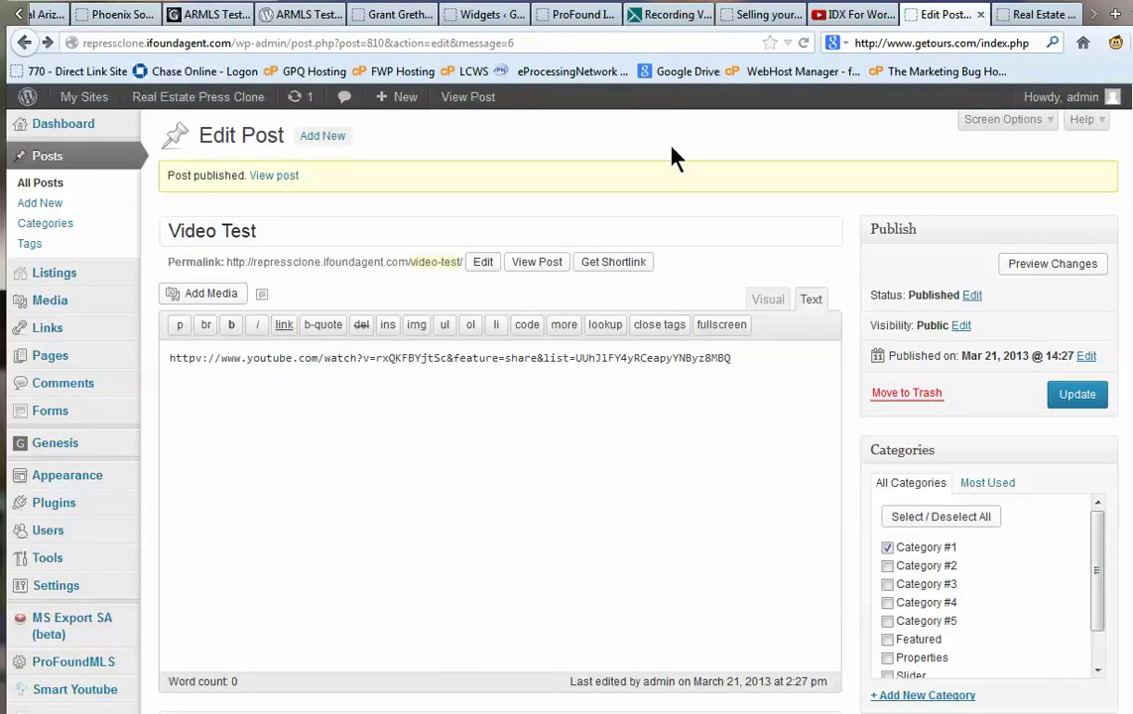
Switch to YouTube to compare the video's embed code with its share link, and return to the WordPress post.
left_click(839, 15)
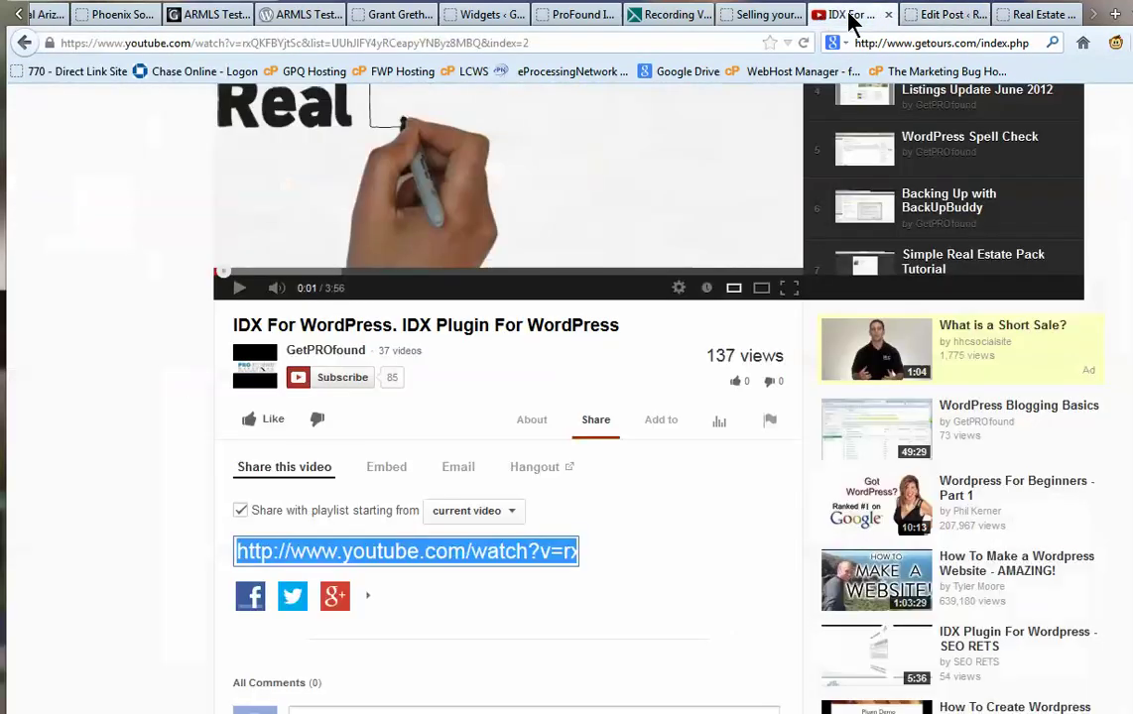
left_click(386, 467)
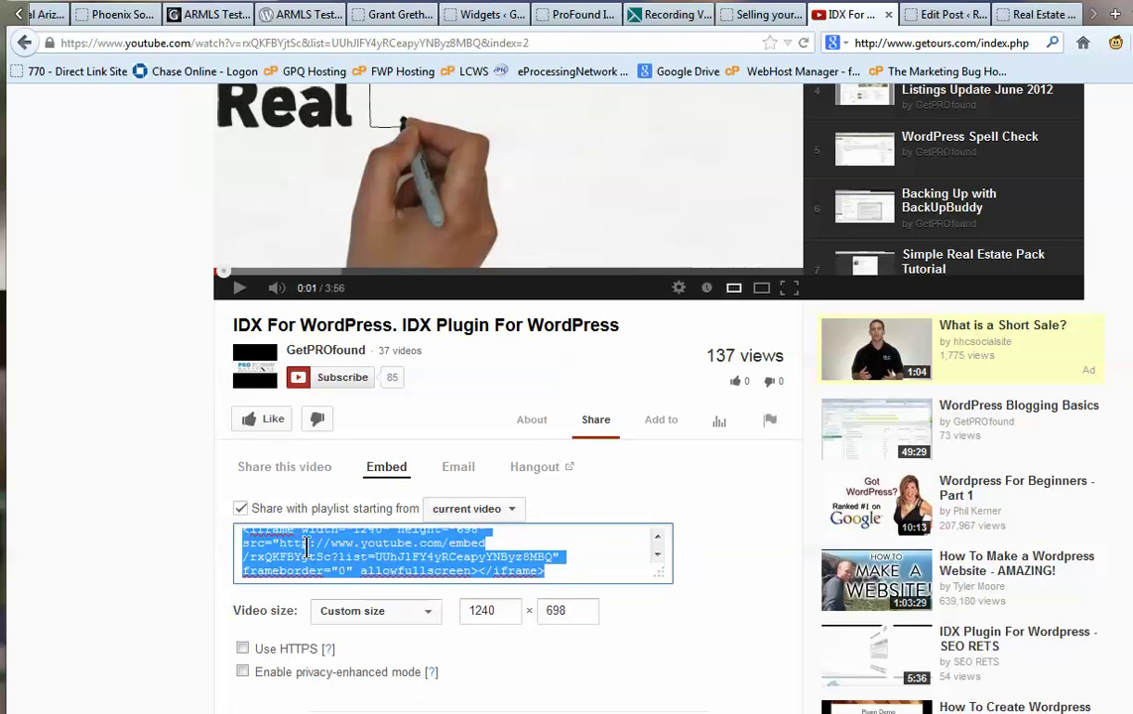
scroll(308, 545, "down", 2)
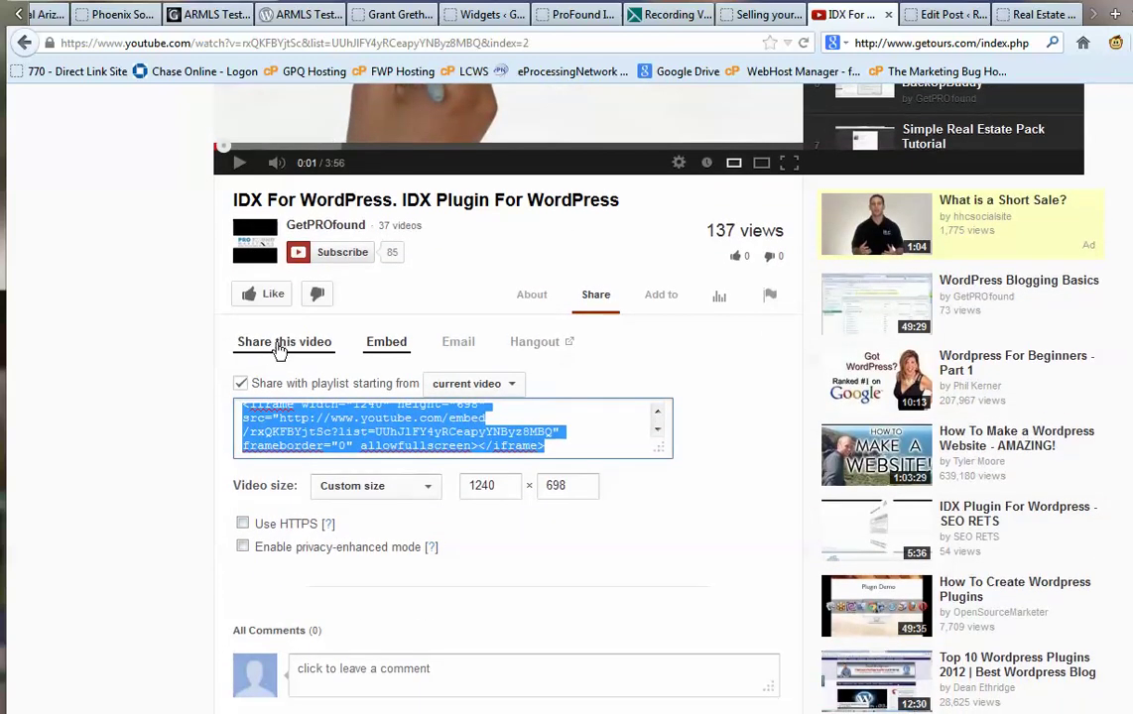
left_click(281, 347)
left_click(378, 427)
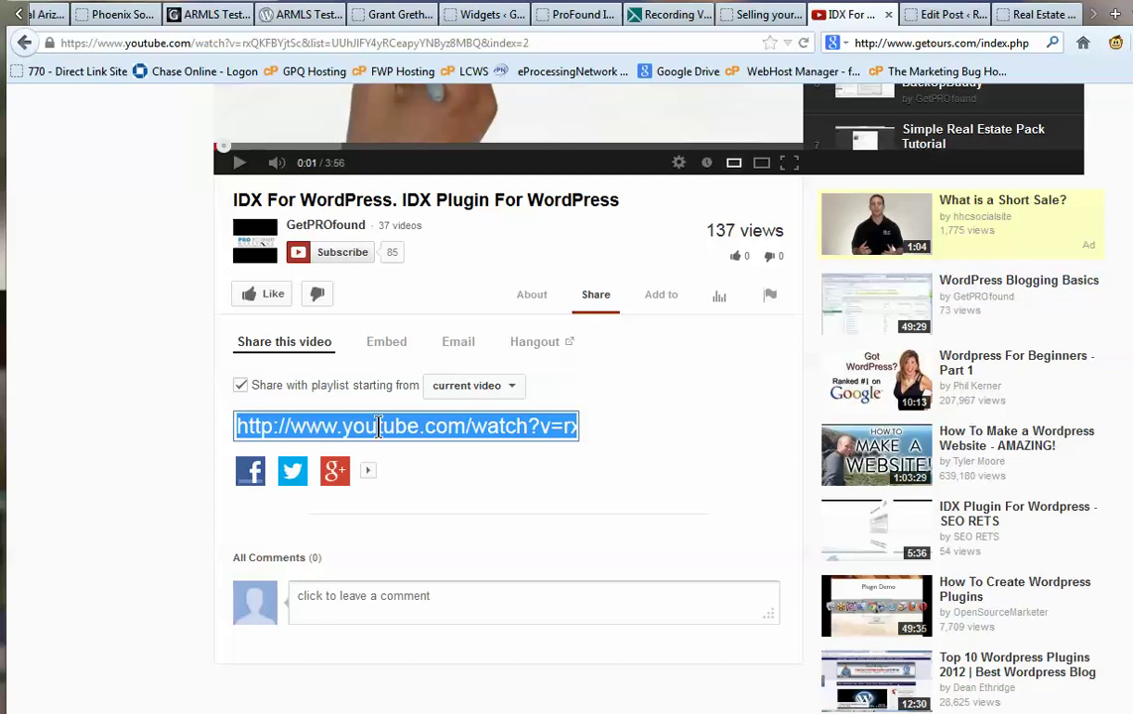
left_click(942, 14)
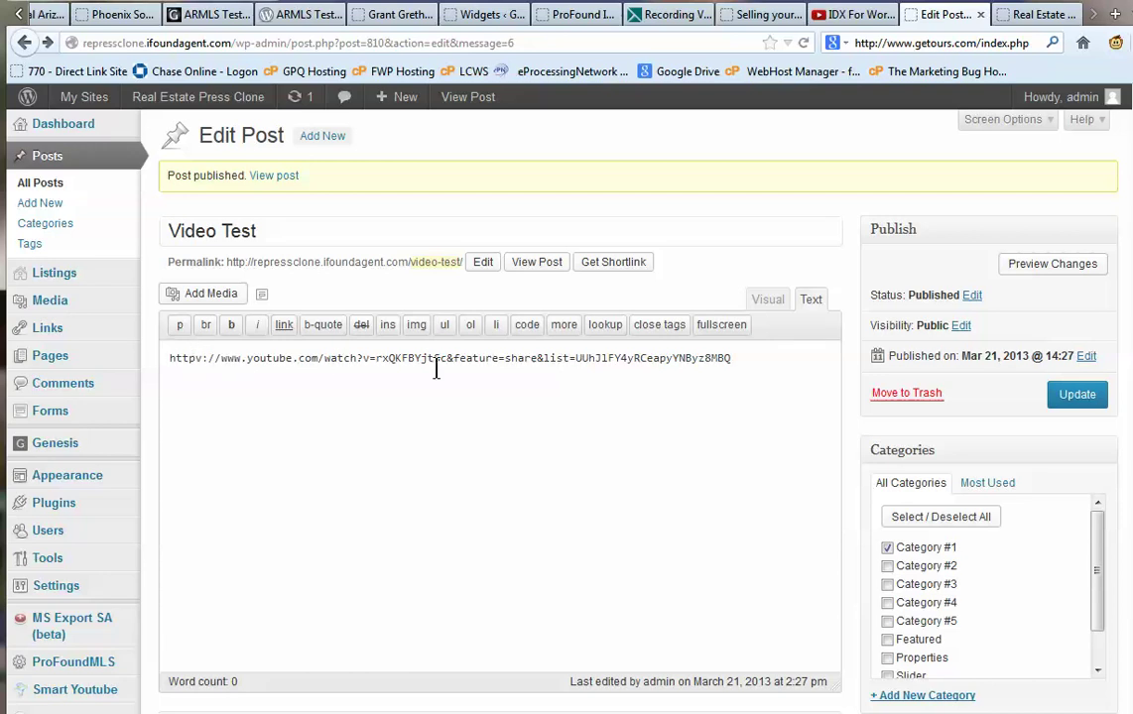
Open the published Video Test post in a new tab from its edit screen and look over the embedded video.
mouse_move(100, 700)
left_click(1041, 14)
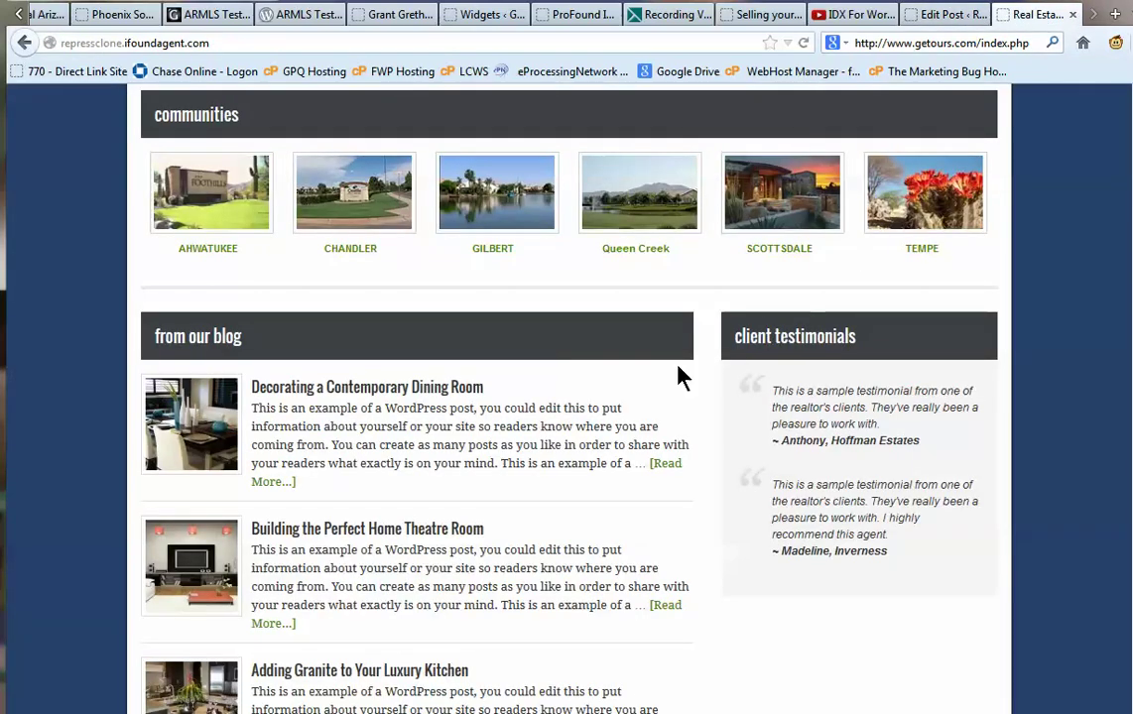
left_click(939, 18)
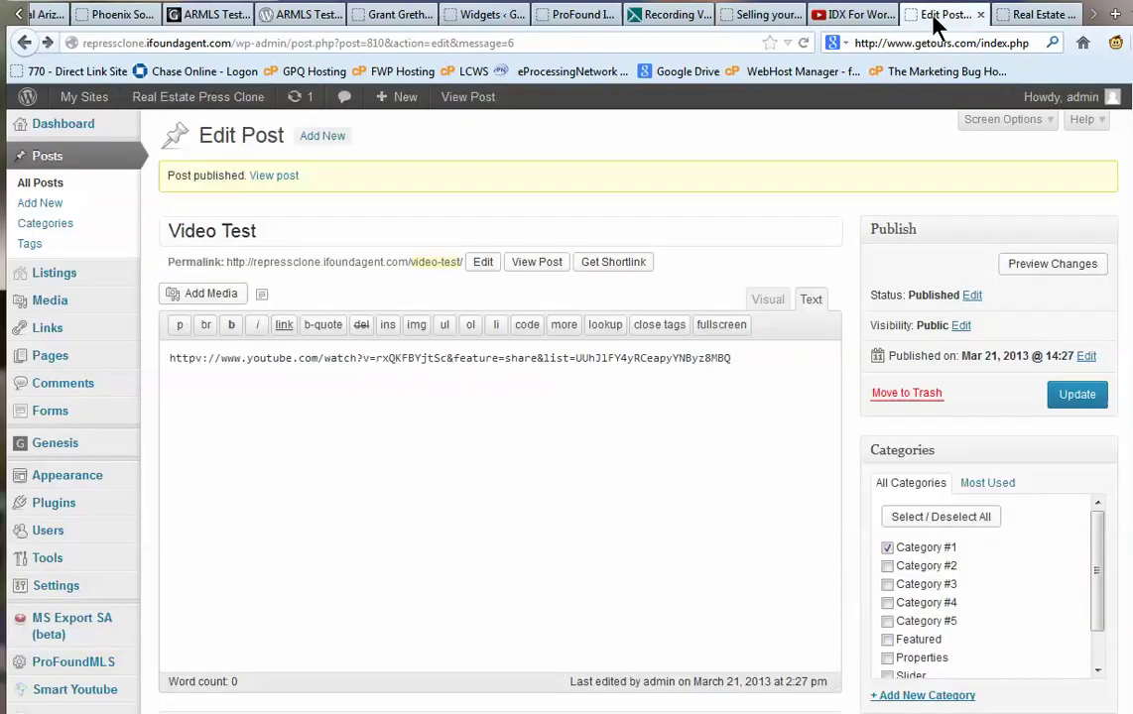
right_click(539, 269)
left_click(581, 274)
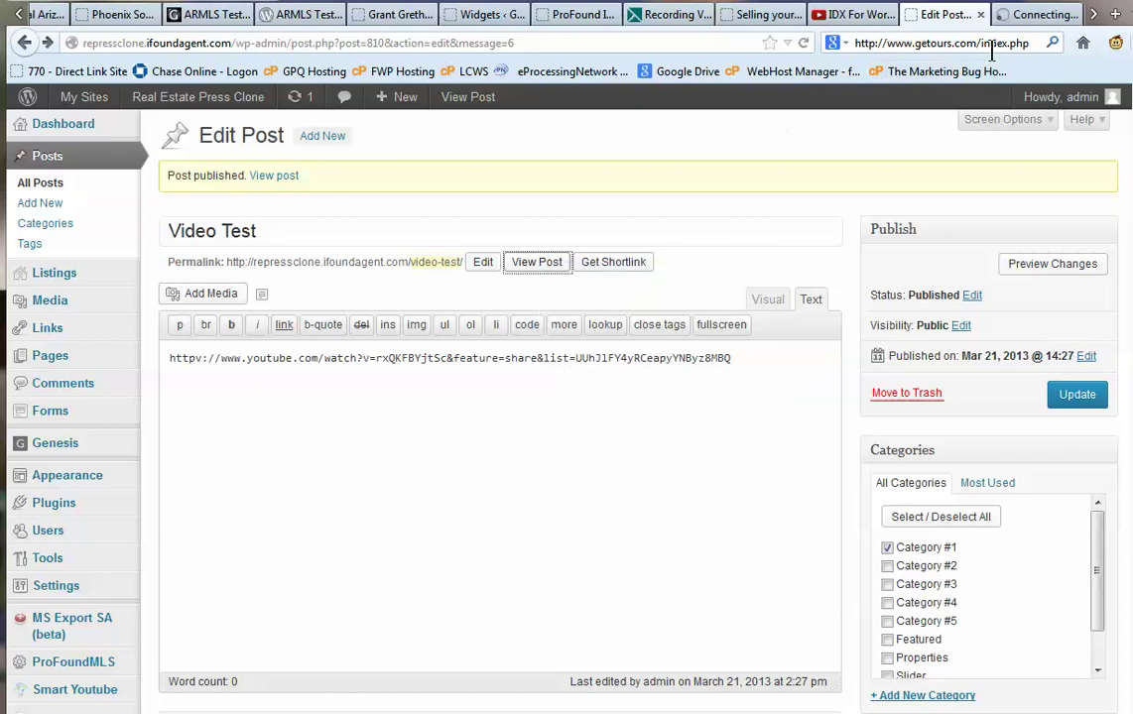
left_click(1032, 18)
scroll(716, 415, "down", 3)
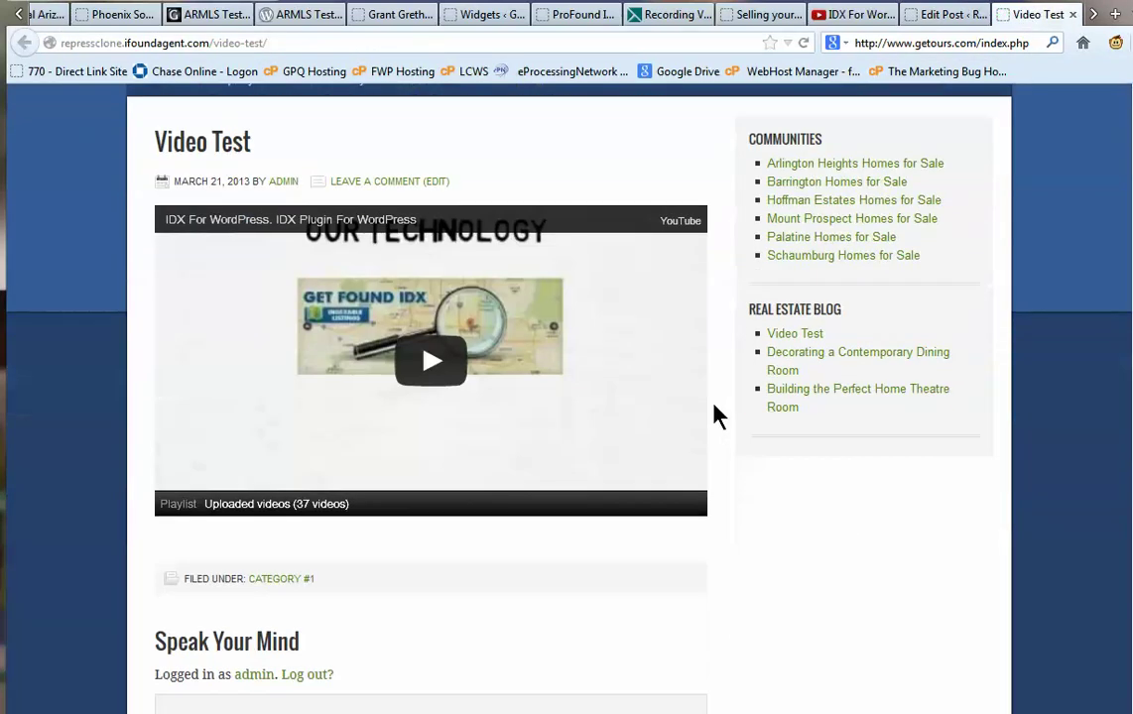
scroll(716, 415, "up", 3)
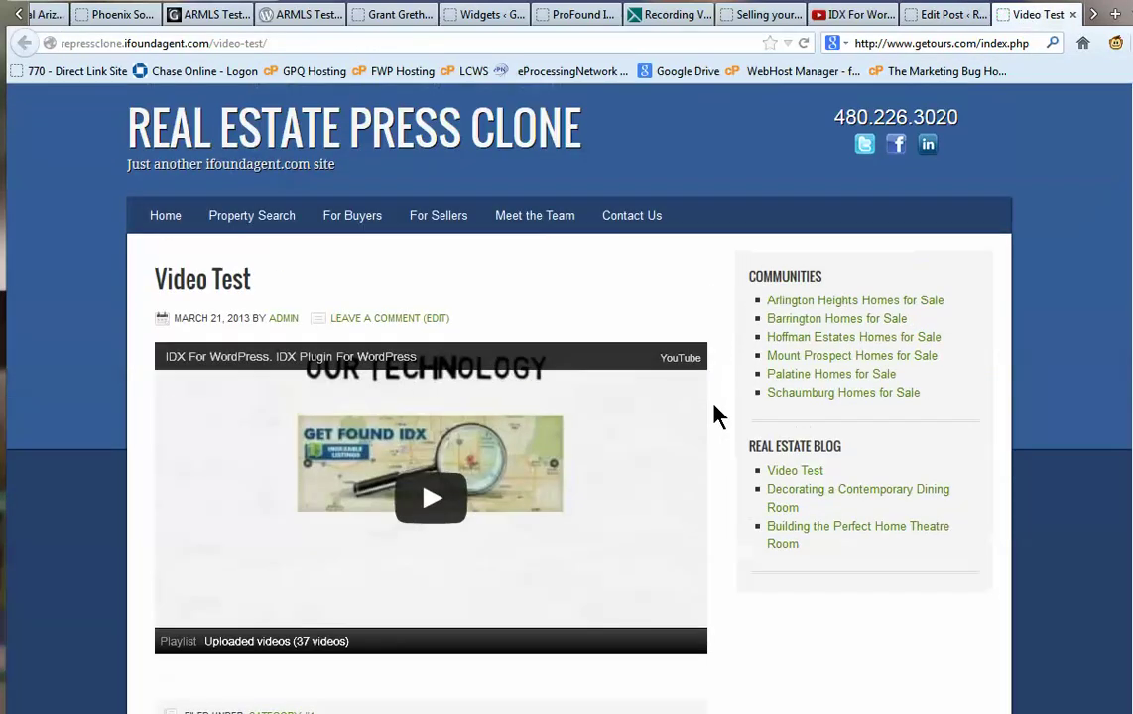
Recheck the live Video Test post and examine the blog section on the site's home page.
left_click(943, 16)
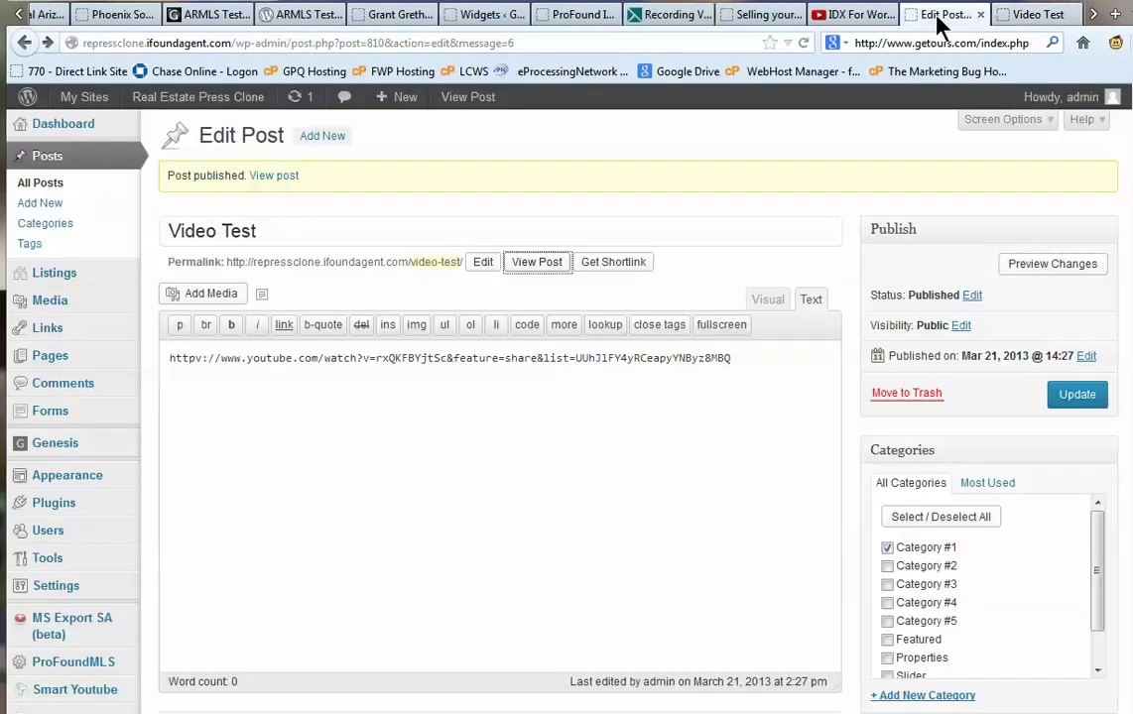
left_click(1016, 17)
scroll(1037, 301, "down", 4)
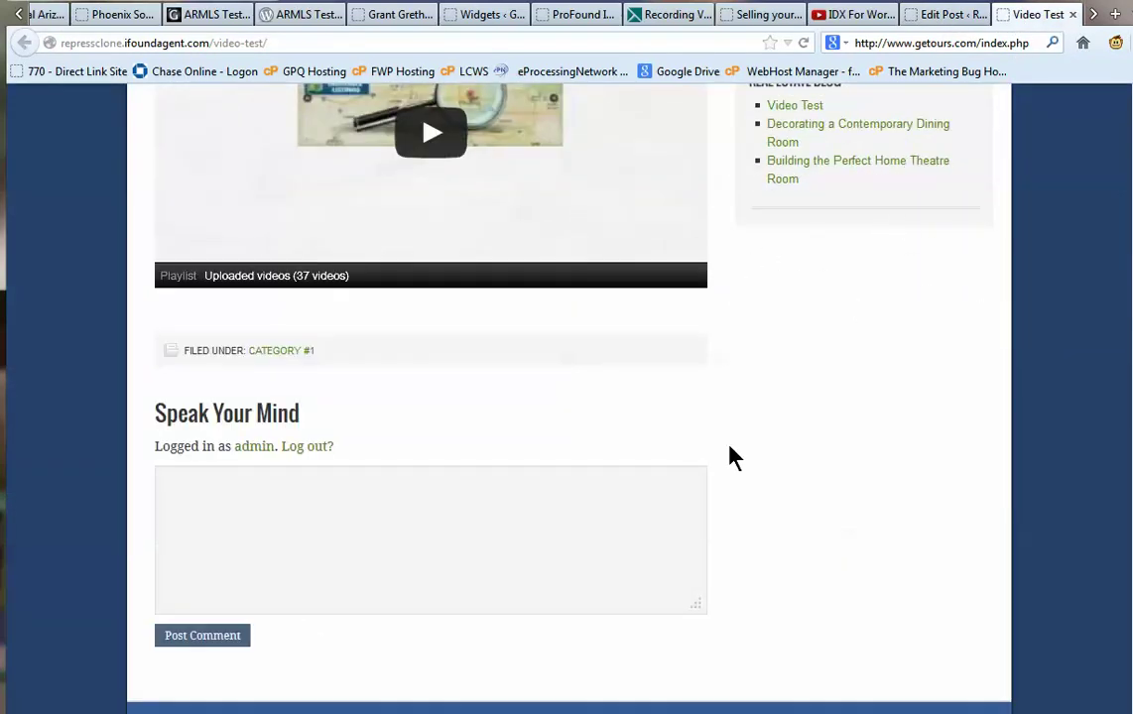
scroll(942, 421, "up", 4)
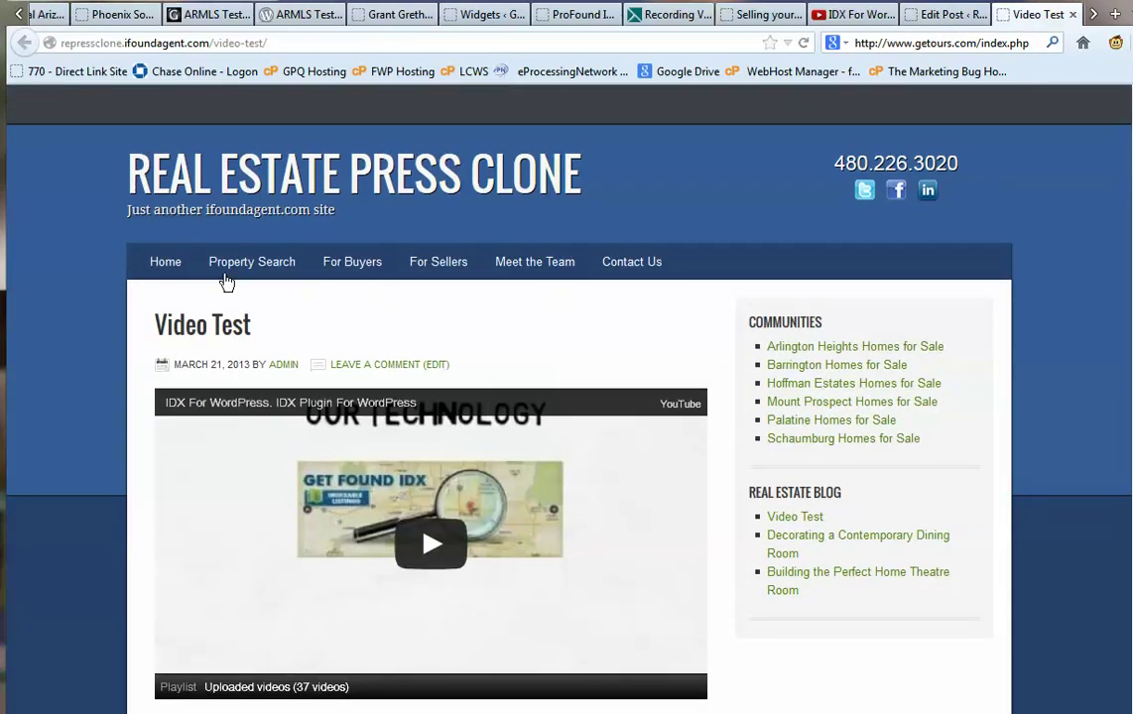
left_click(175, 265)
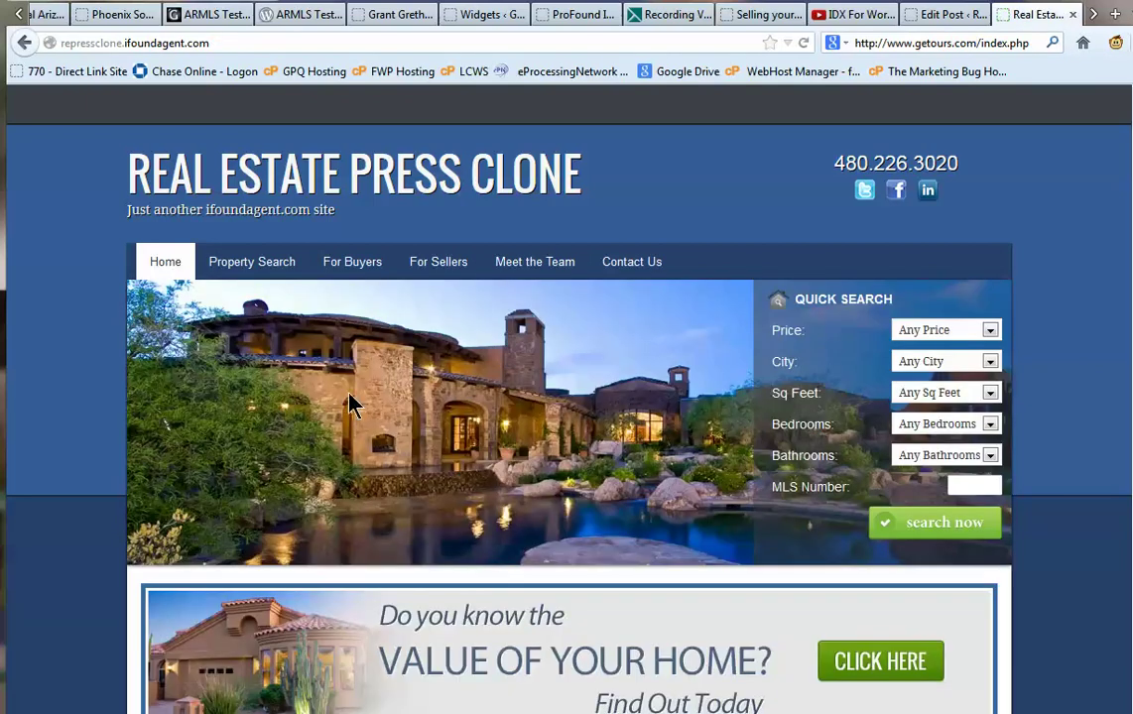
scroll(602, 451, "down", 7)
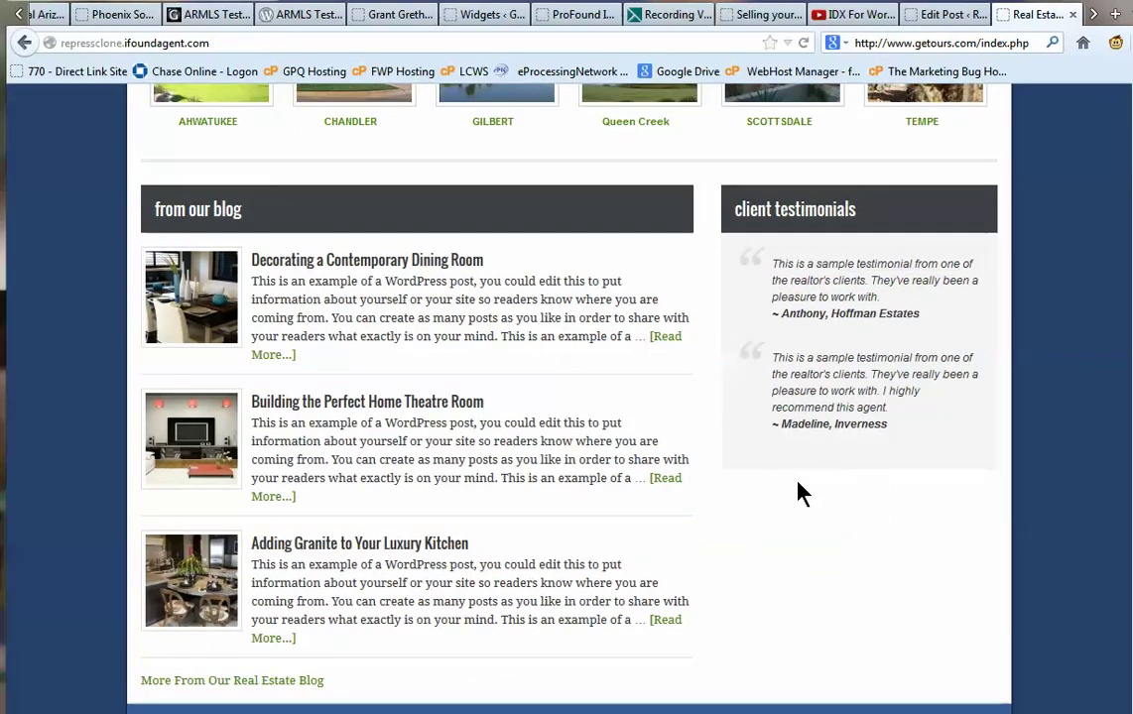
Return to the WordPress admin and open the Widgets management page.
left_click(927, 17)
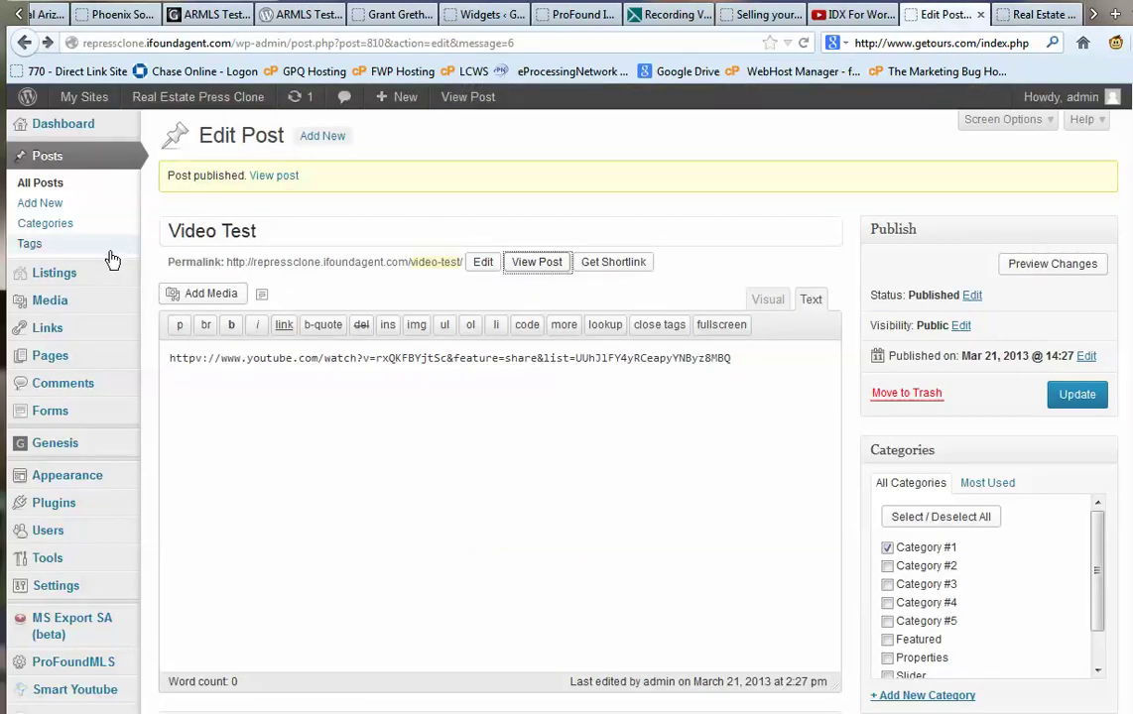
left_click(87, 134)
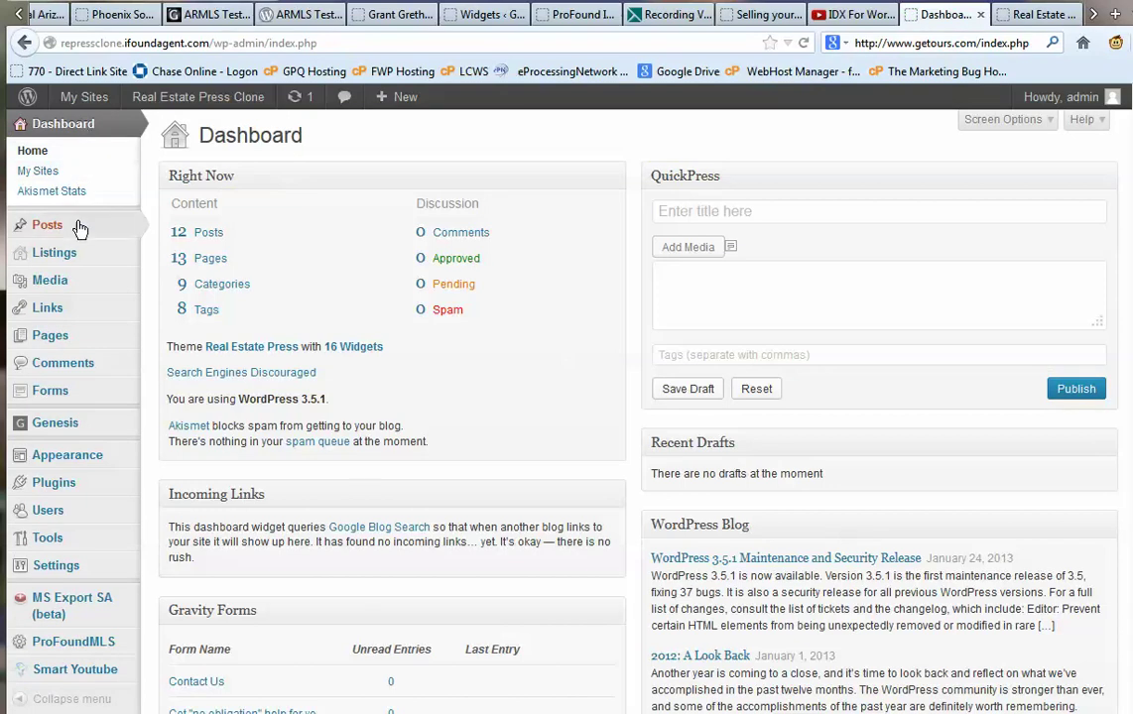
mouse_move(70, 395)
mouse_move(75, 460)
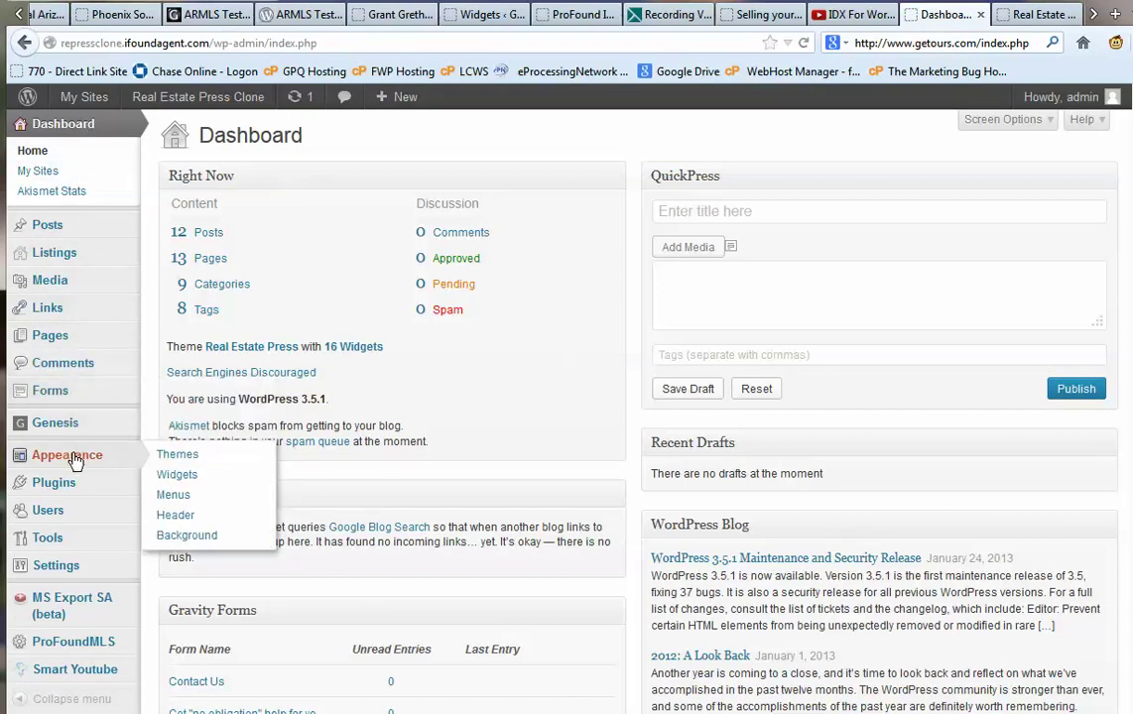
left_click(177, 475)
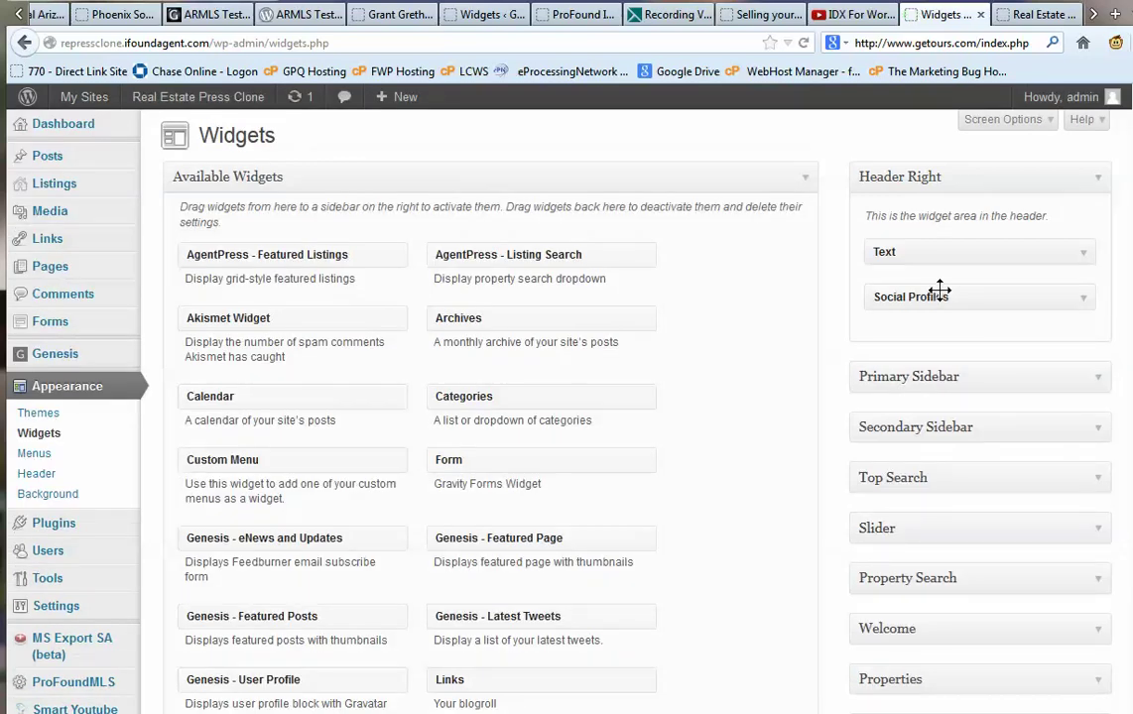
Examine the live home page sections and the For Sellers page's sidebar for places where a video widget could go.
left_click(1040, 16)
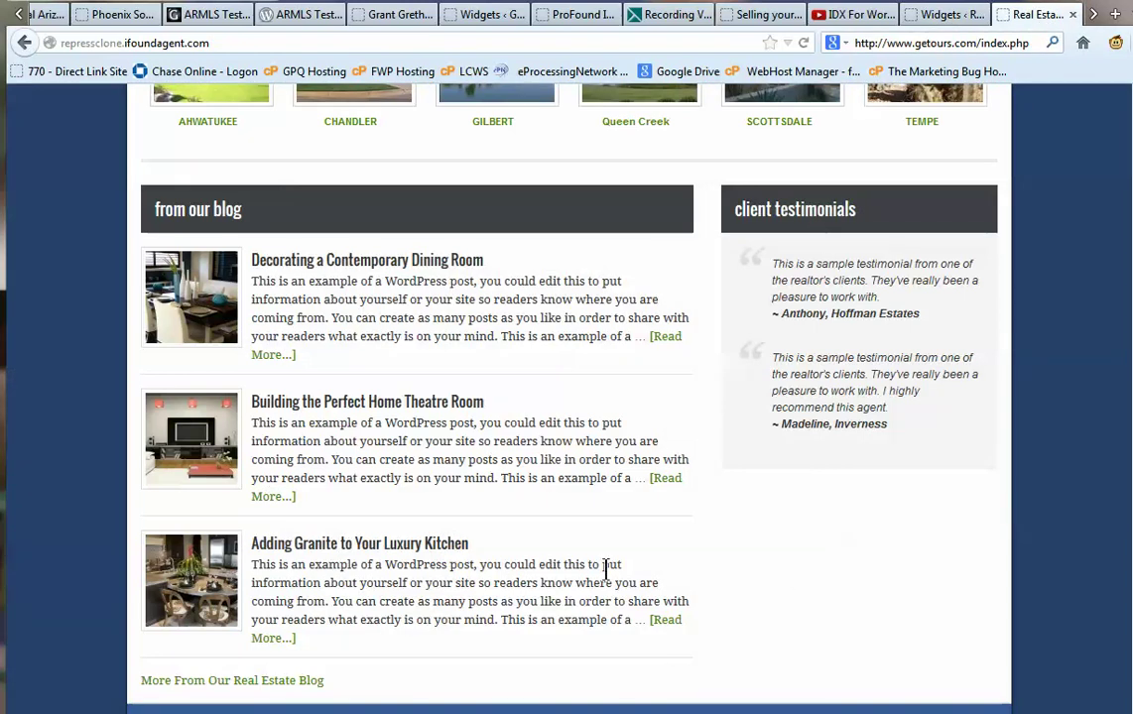
scroll(604, 567, "up", 5)
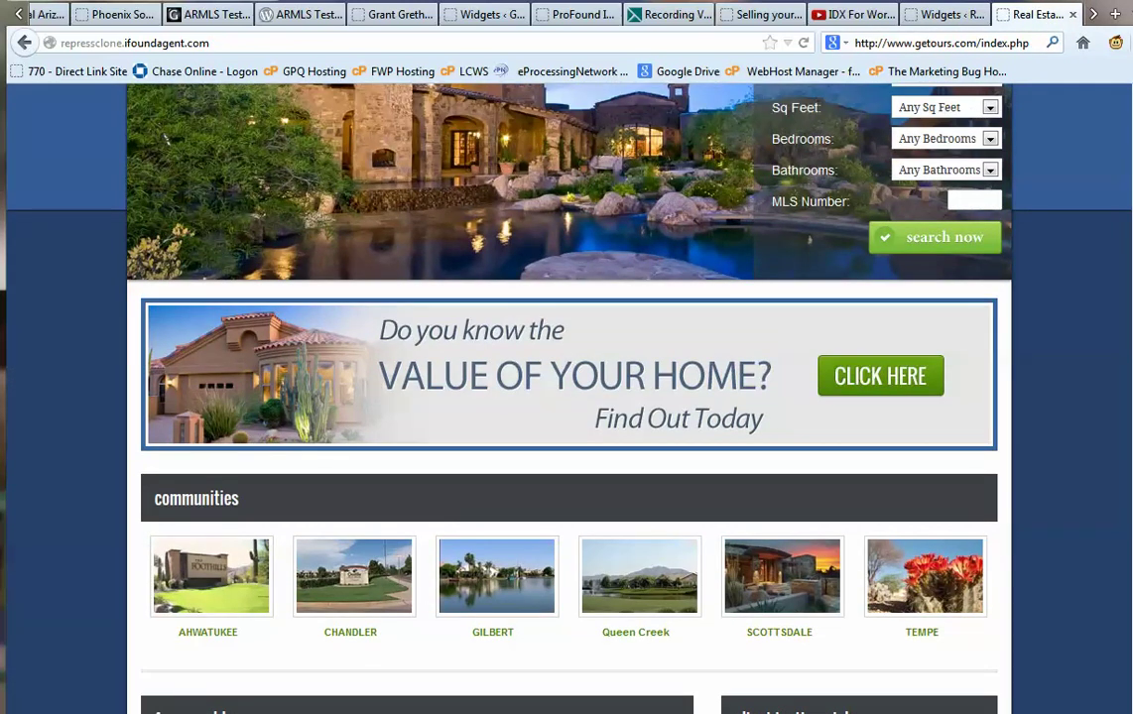
scroll(396, 445, "down", 5)
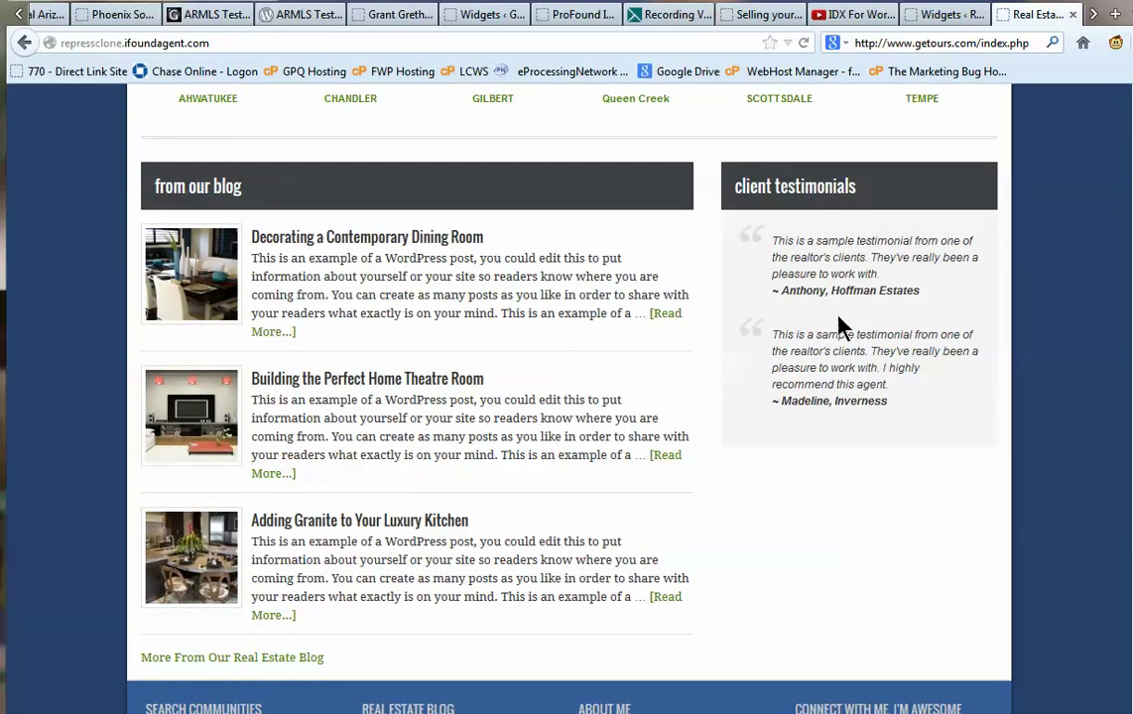
scroll(829, 260, "up", 10)
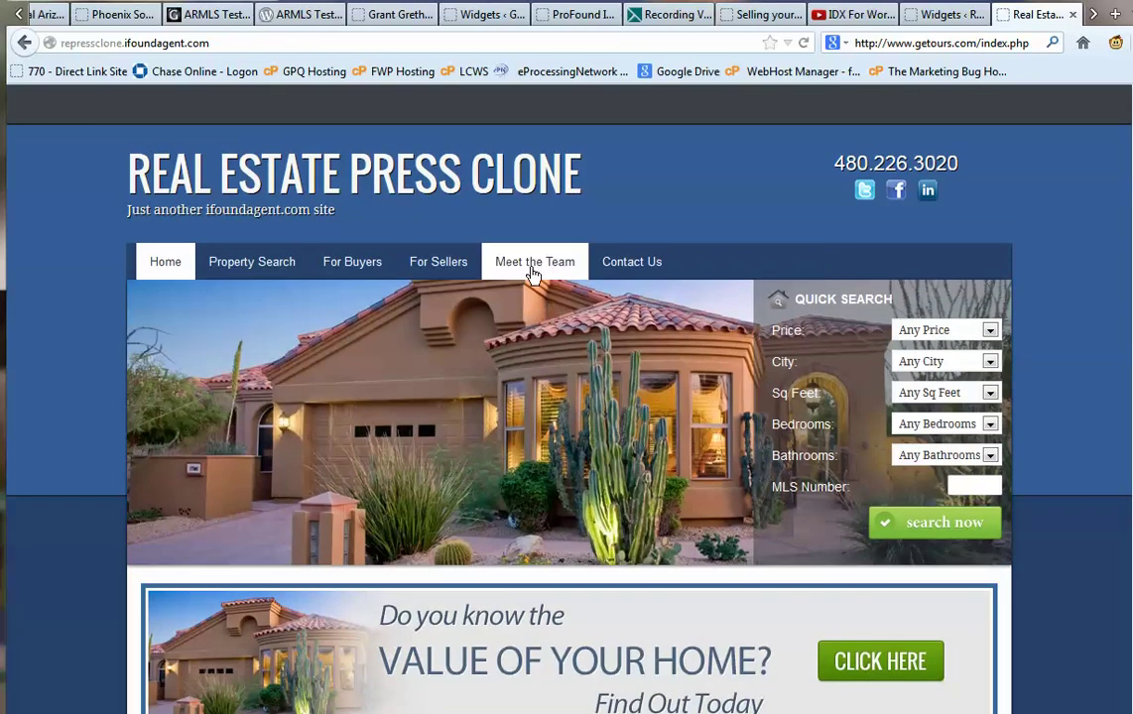
left_click(446, 276)
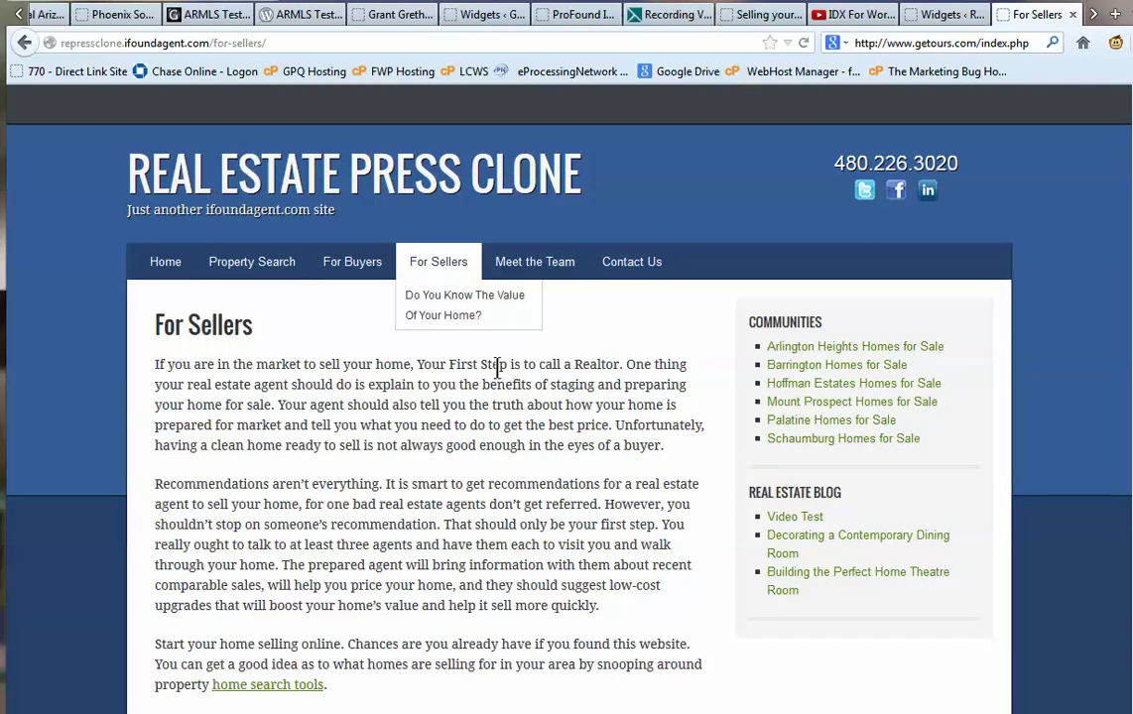
scroll(764, 425, "down", 1)
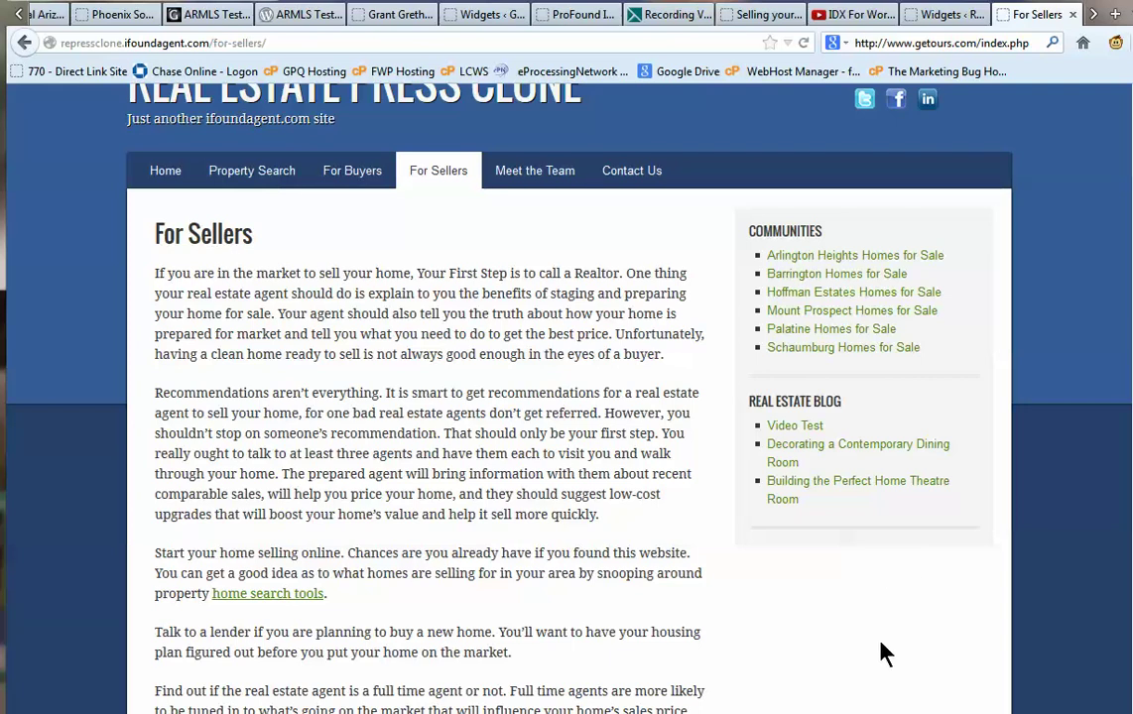
left_click(169, 186)
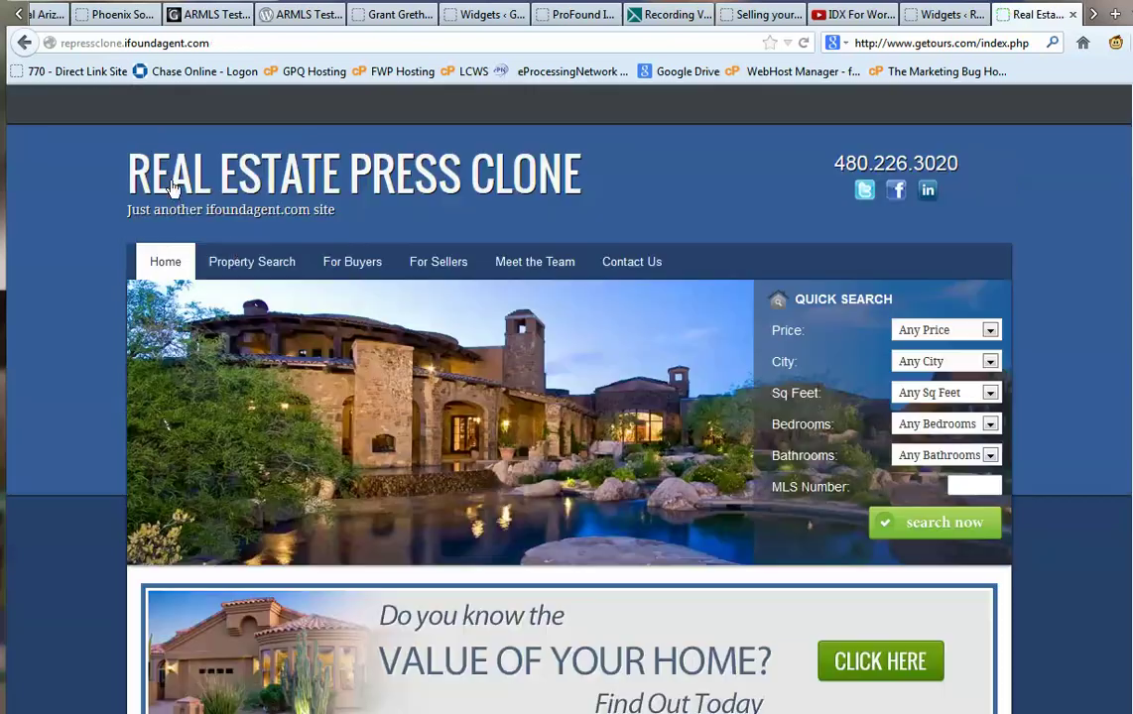
scroll(802, 558, "down", 6)
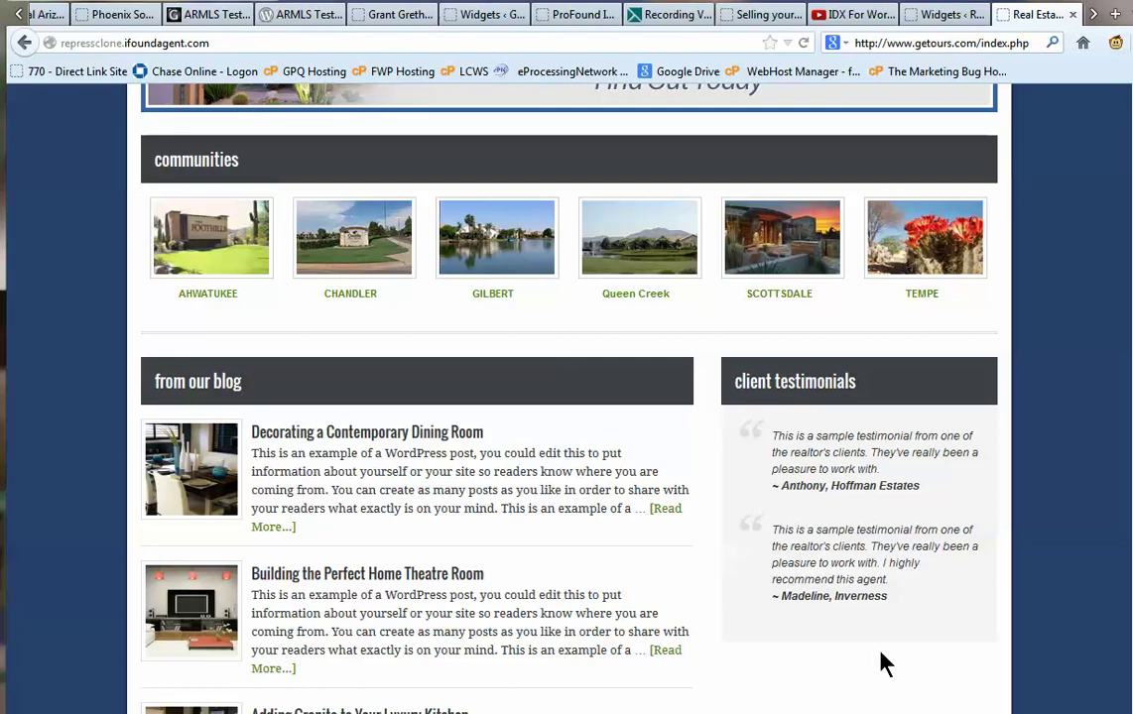
Return to the WordPress Widgets page and add the Smart Youtube widget to the Primary Sidebar below Recent Posts.
left_click(942, 20)
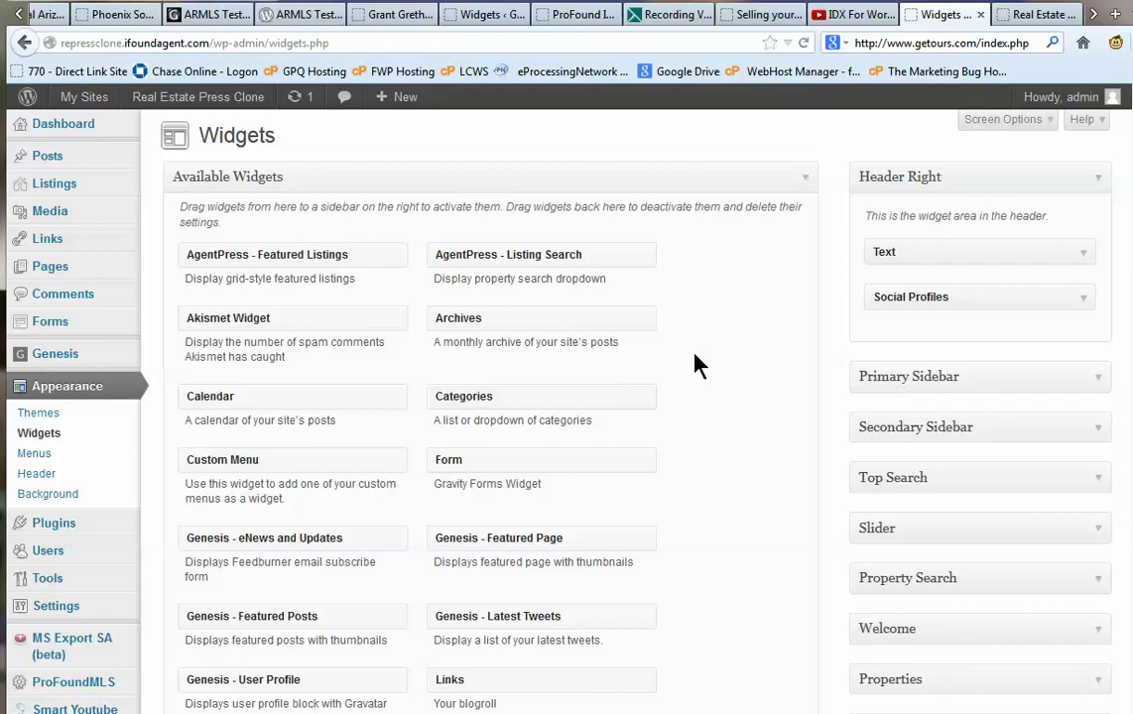
scroll(699, 363, "down", 2)
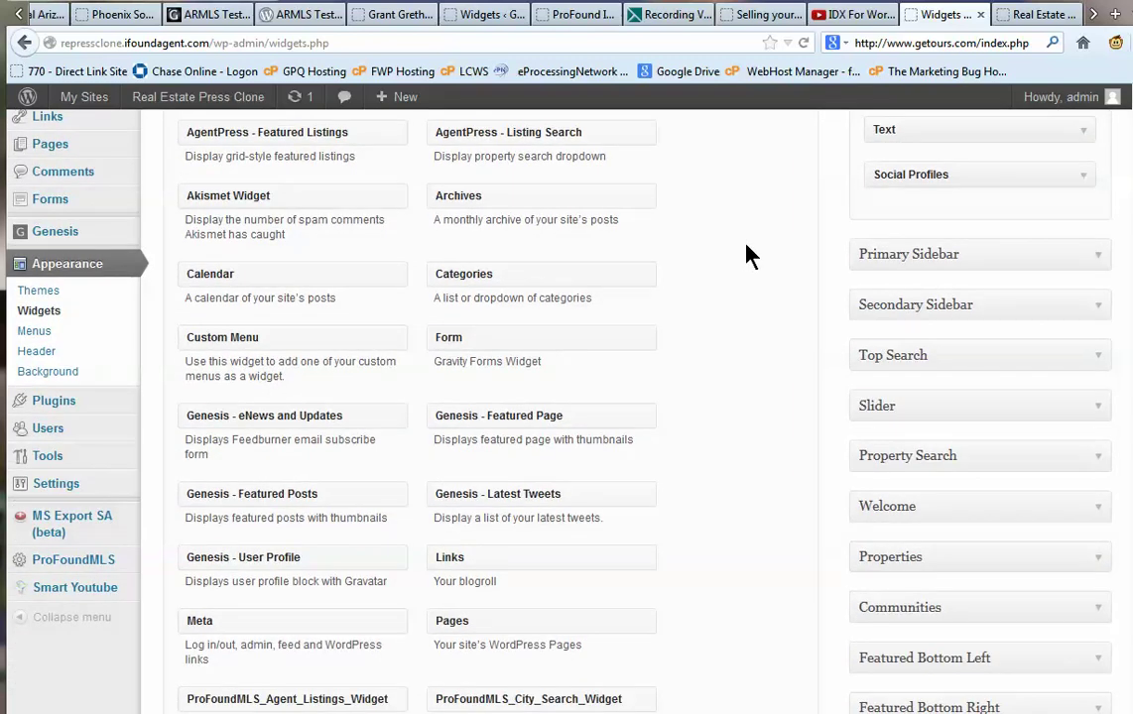
scroll(750, 256, "up", 1)
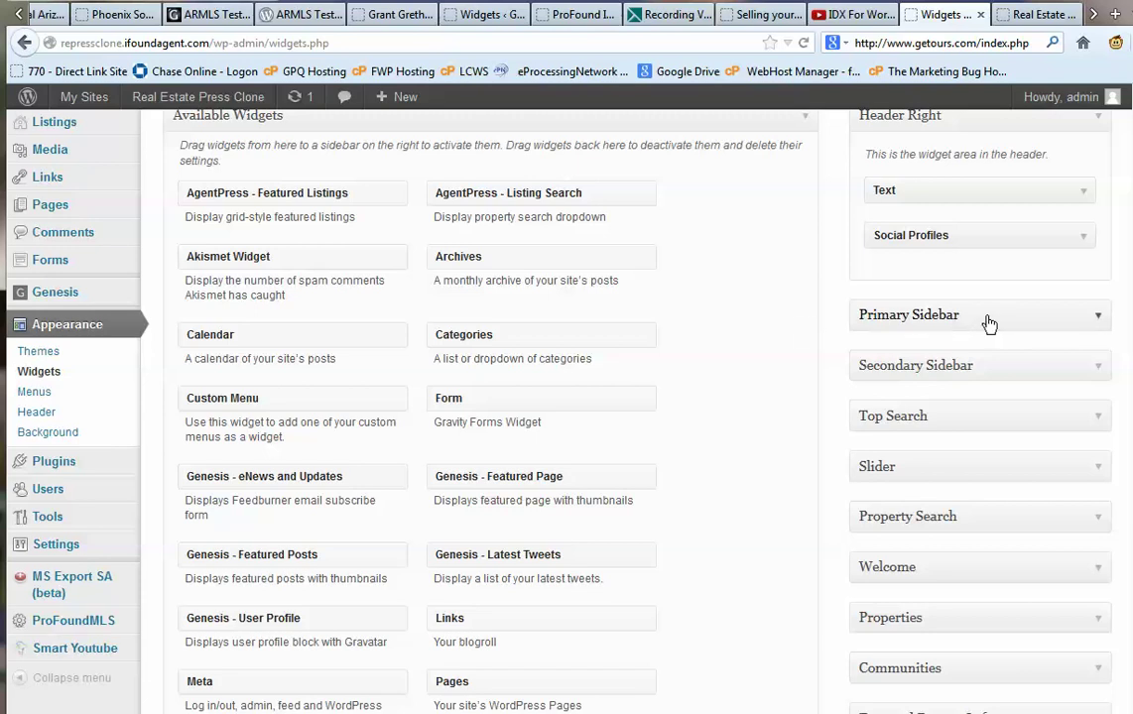
left_click(1099, 319)
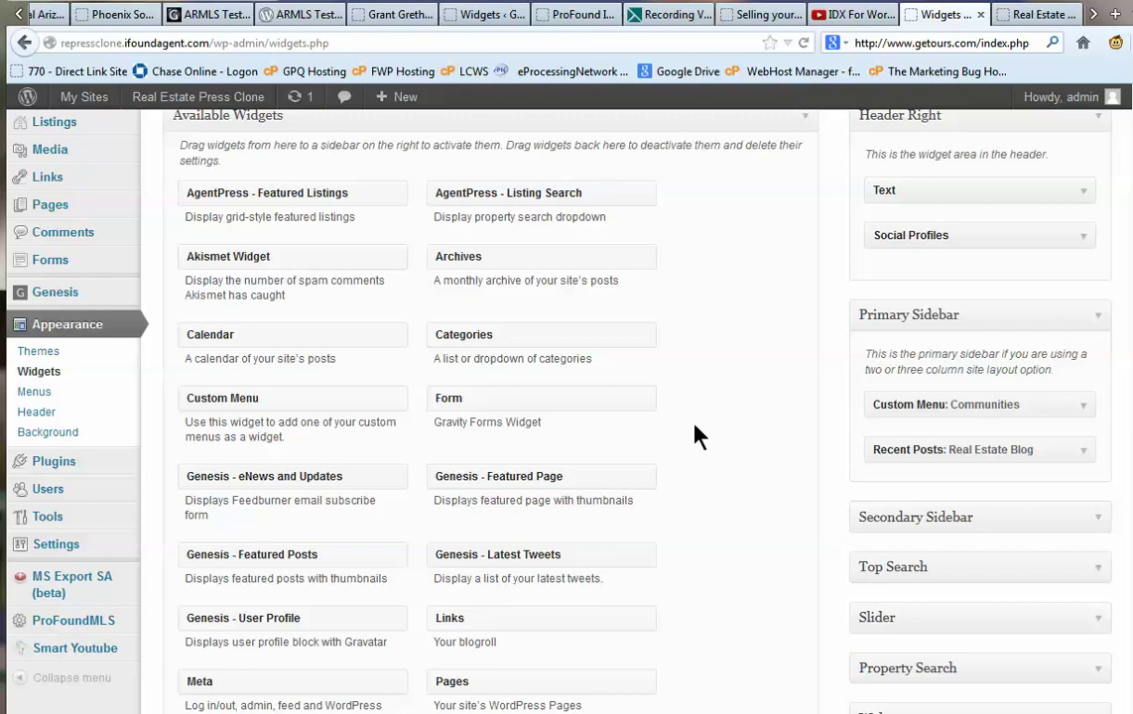
scroll(704, 431, "down", 4)
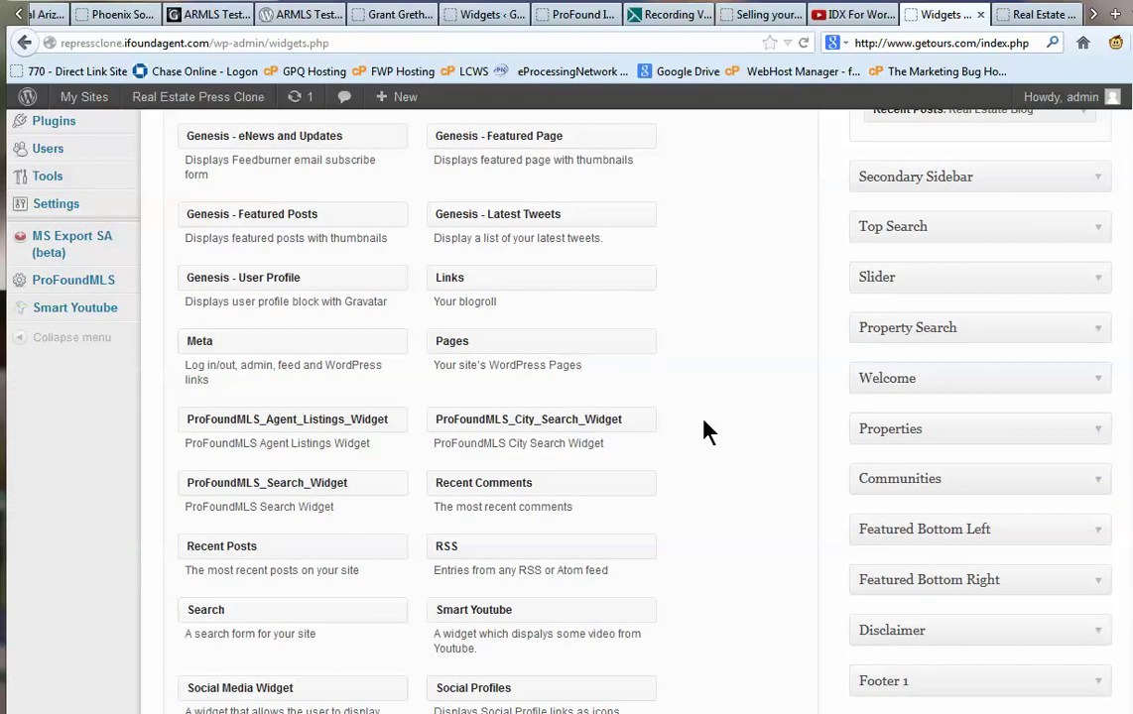
scroll(703, 431, "down", 2)
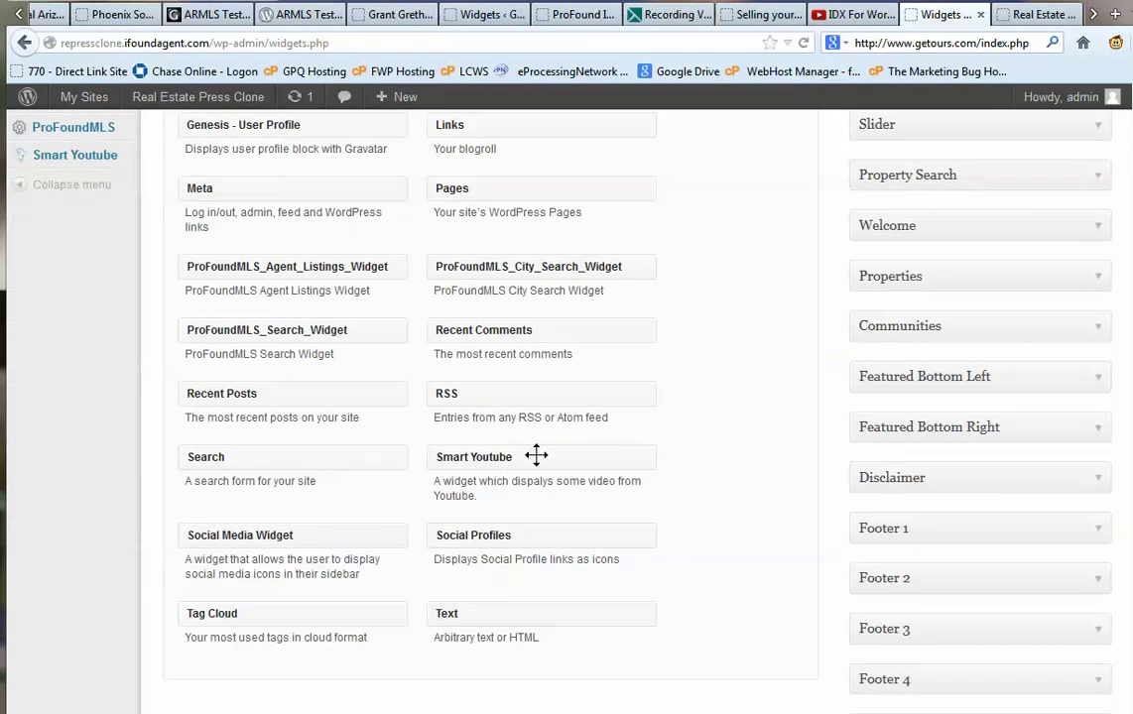
left_click_drag(536, 455, 976, 336)
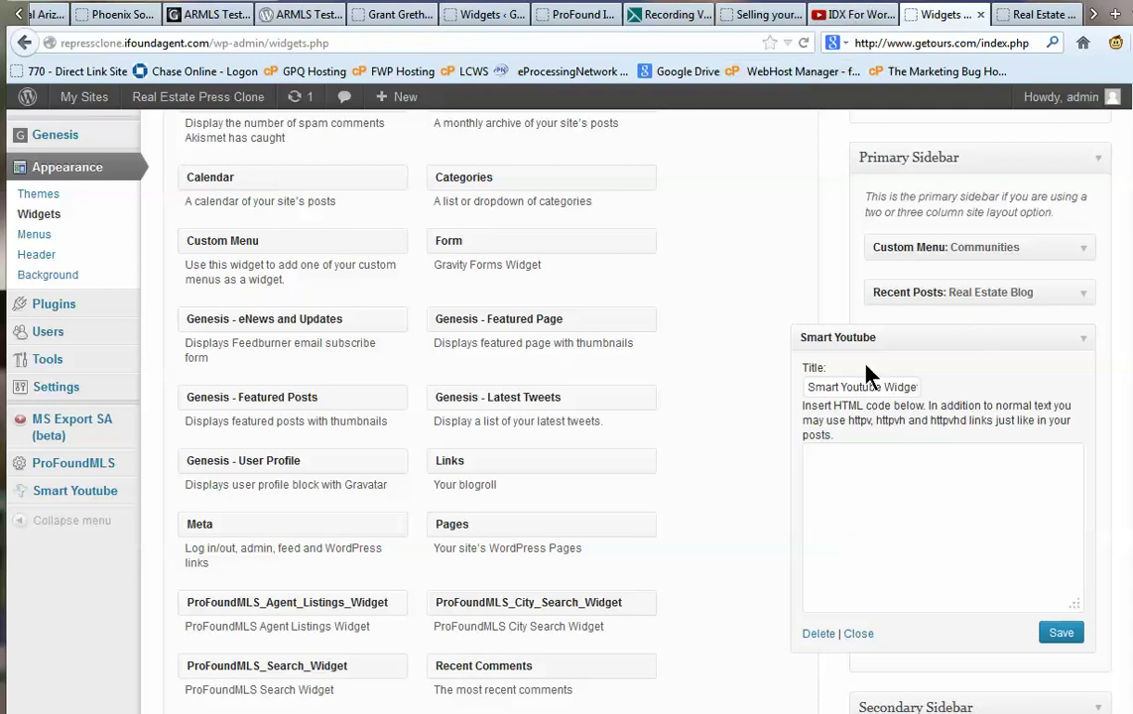
Switch to YouTube and copy the share link of the "IDX For WordPress. IDX Plugin For WordPress" video again for the widget.
left_click(855, 468)
left_click(853, 14)
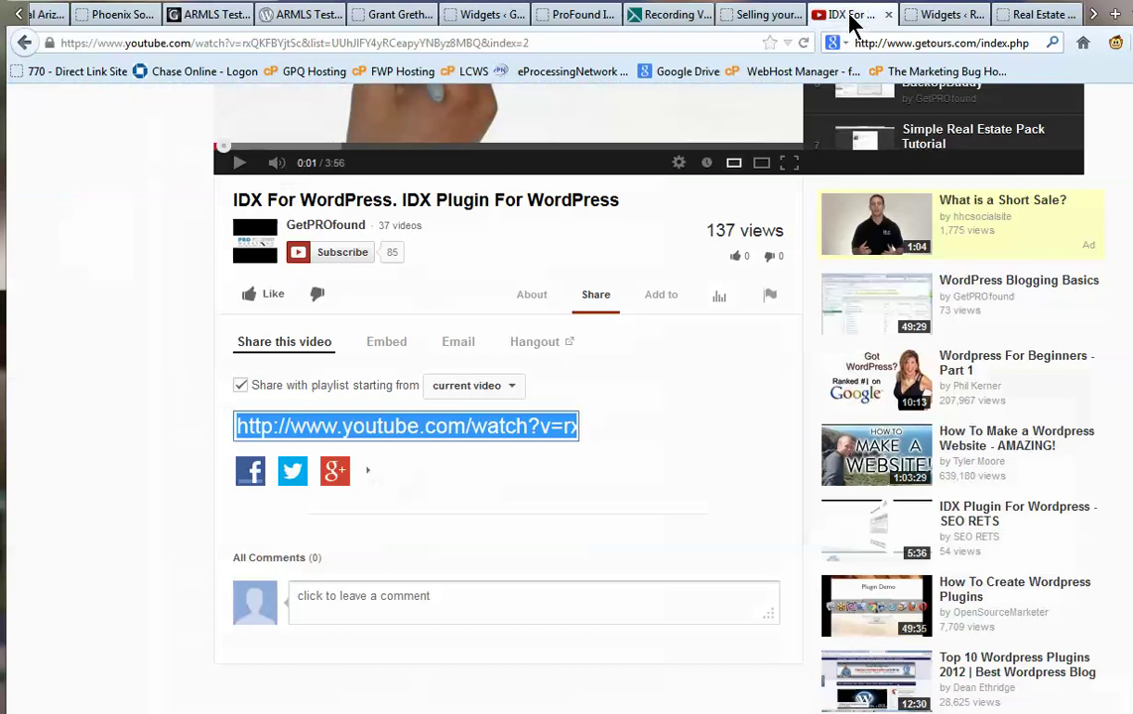
right_click(340, 425)
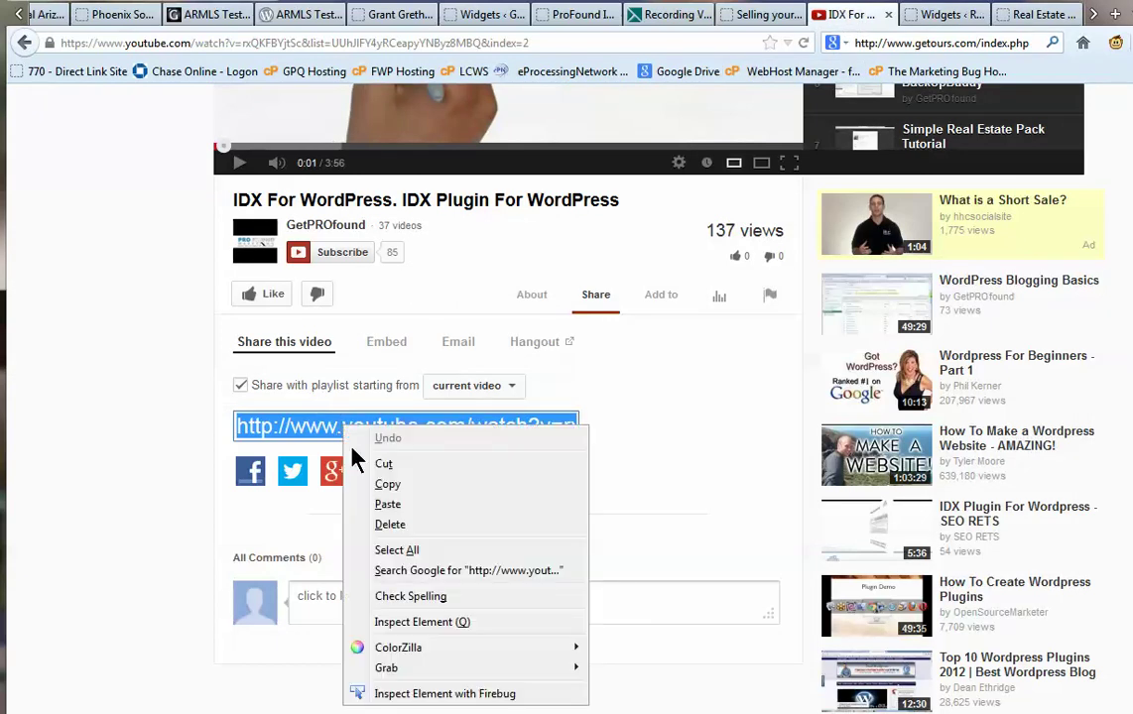
left_click(375, 485)
Return to the Widgets page, paste the share link into the Smart Youtube widget's content and change its prefix to httpv.
left_click(958, 16)
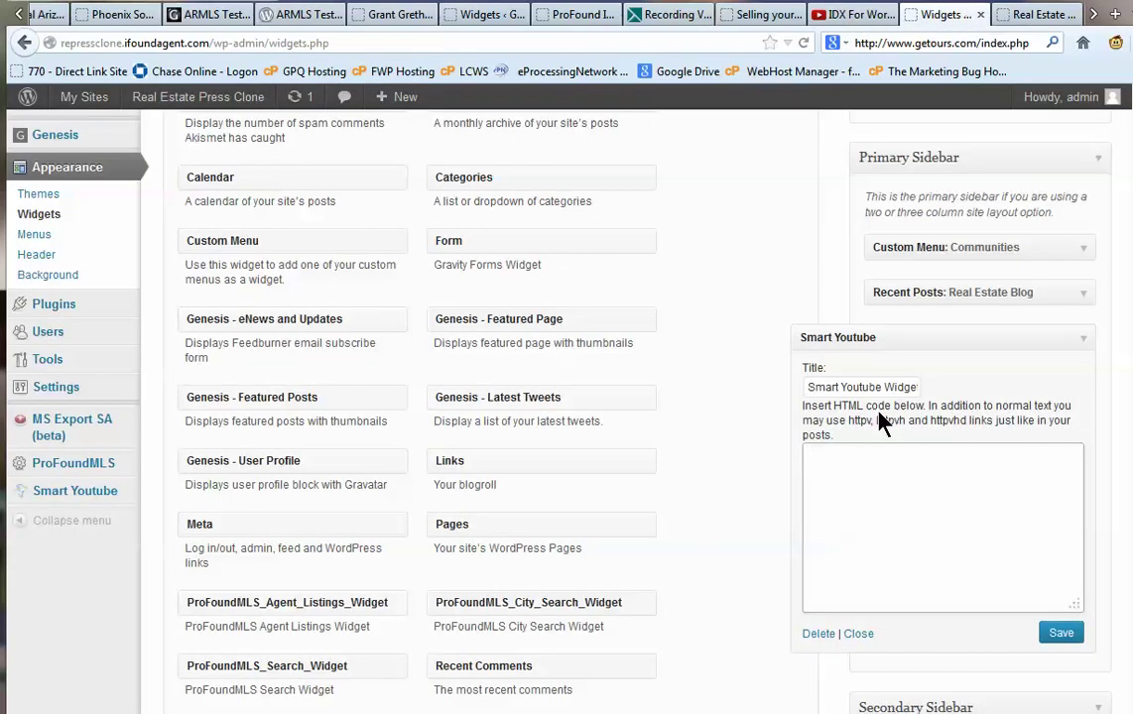
right_click(881, 465)
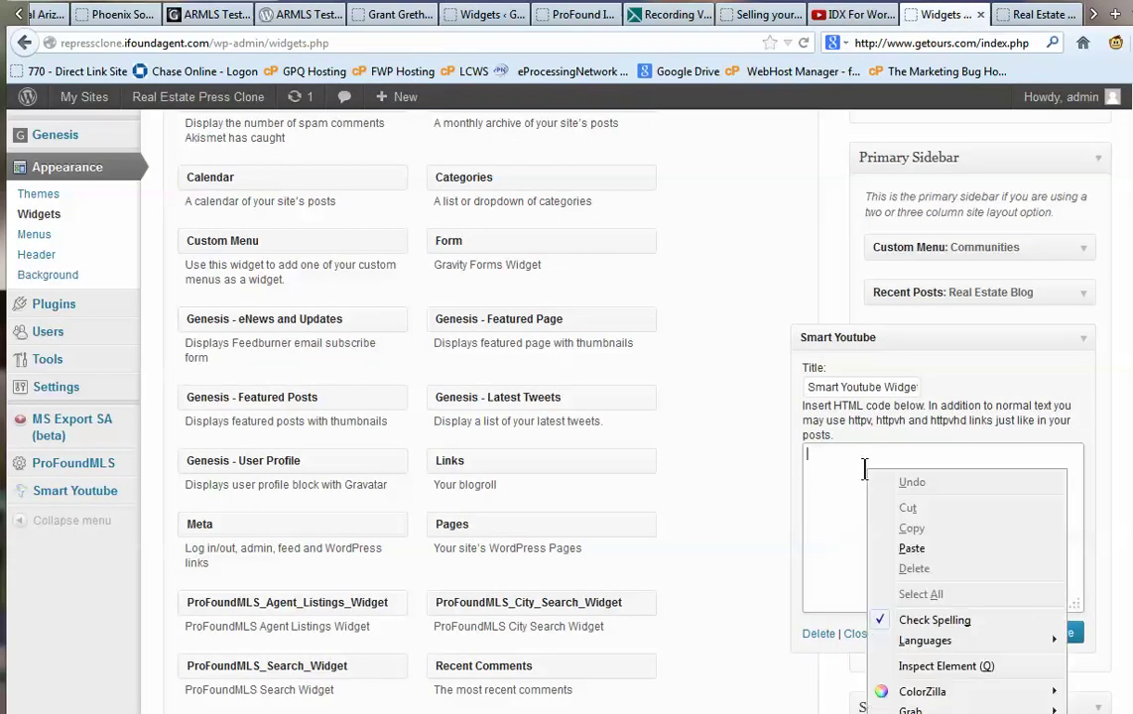
left_click(893, 552)
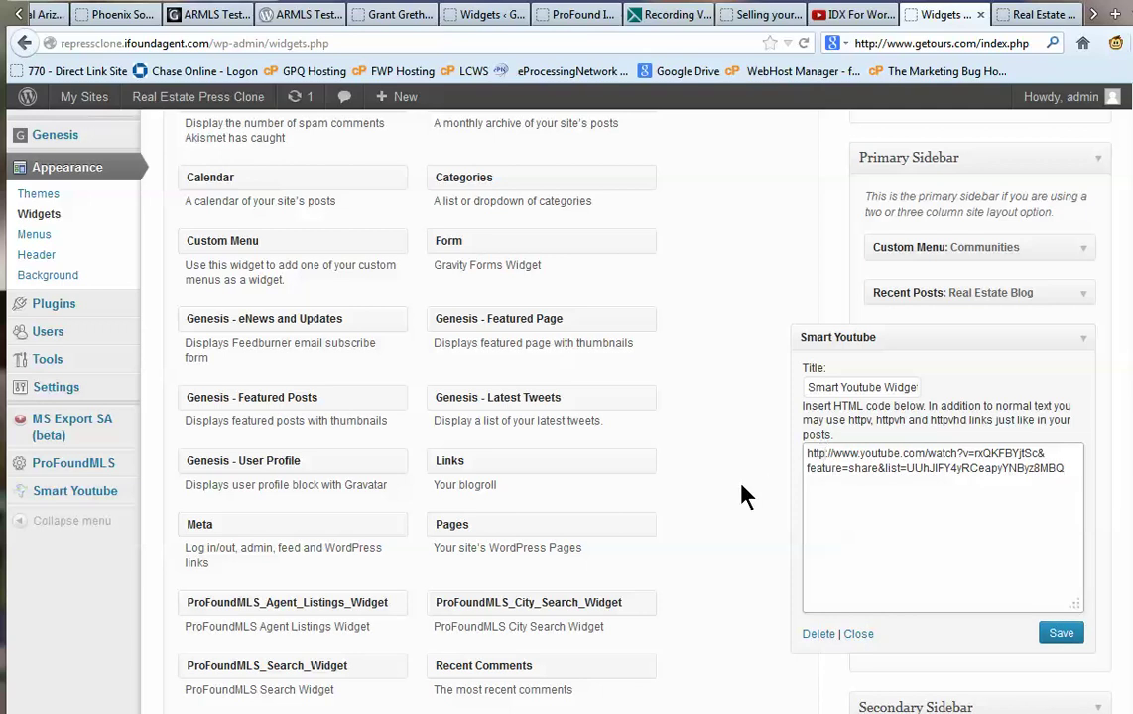
type("v")
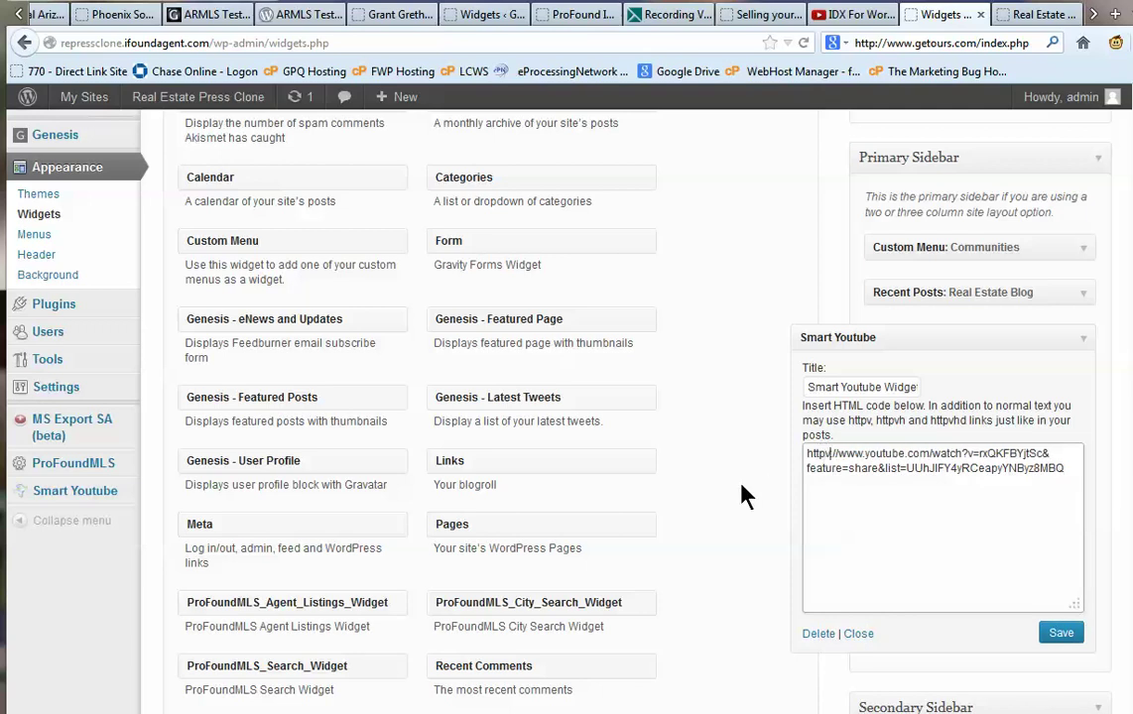
Save the Primary Sidebar's Smart Youtube widget and add another Smart Youtube widget to Featured Bottom Right below Client Testimonials.
left_click(1057, 633)
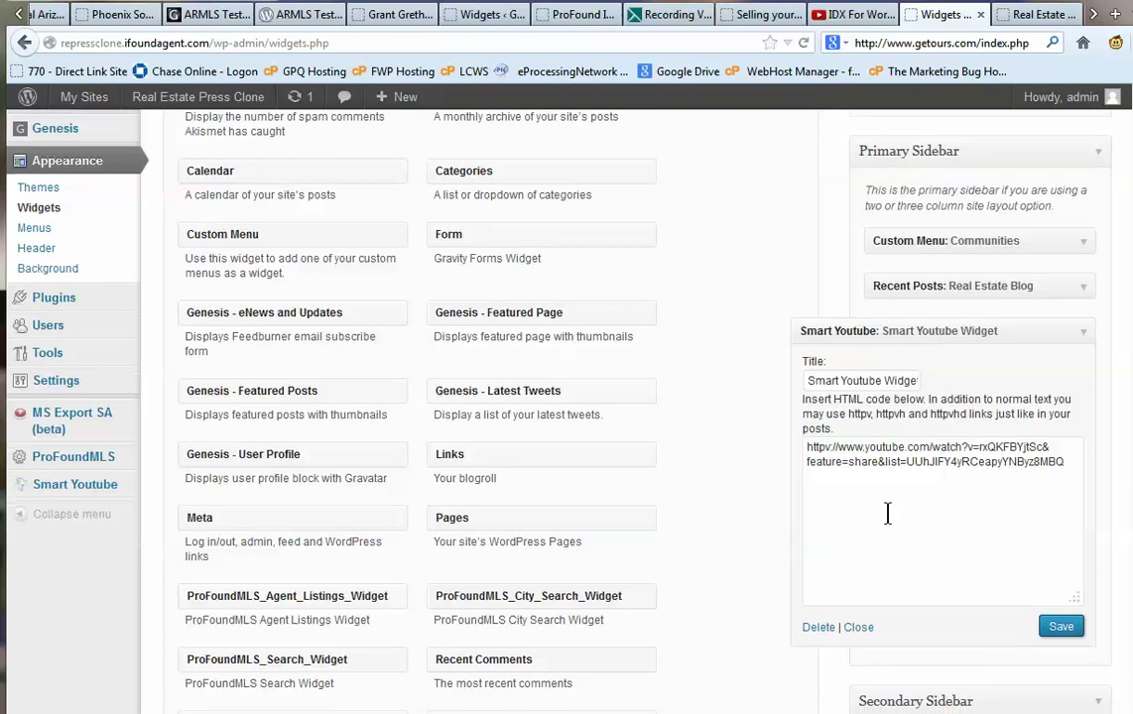
scroll(824, 508, "down", 5)
scroll(813, 502, "down", 2)
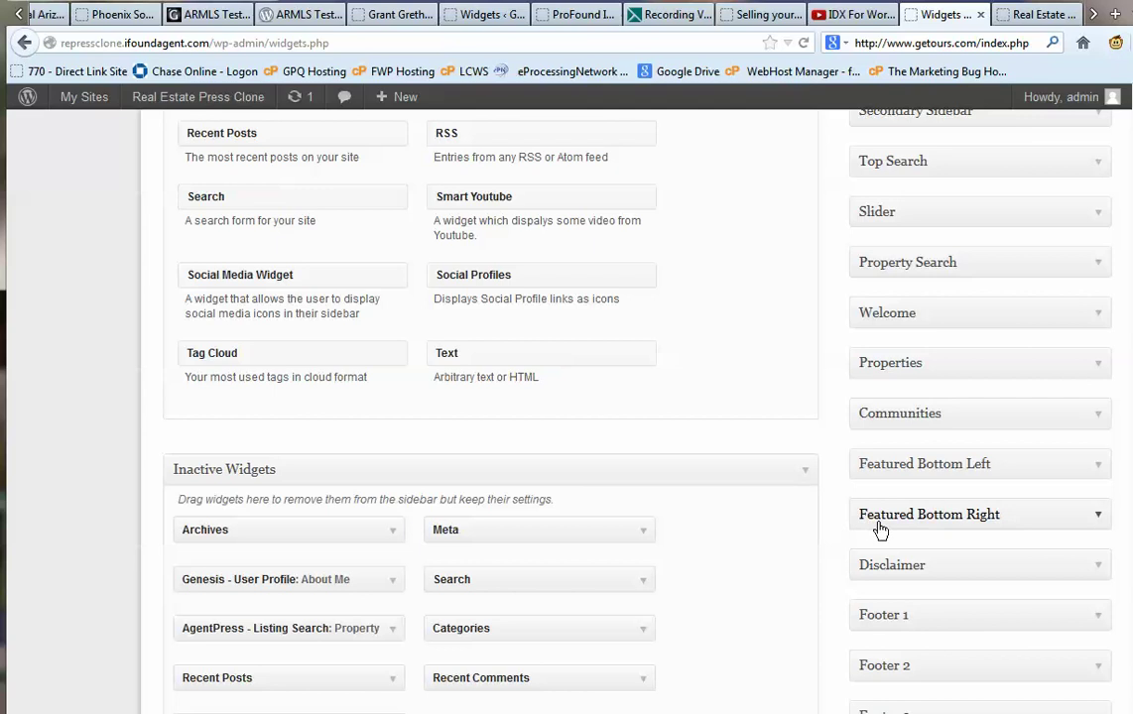
left_click(1093, 515)
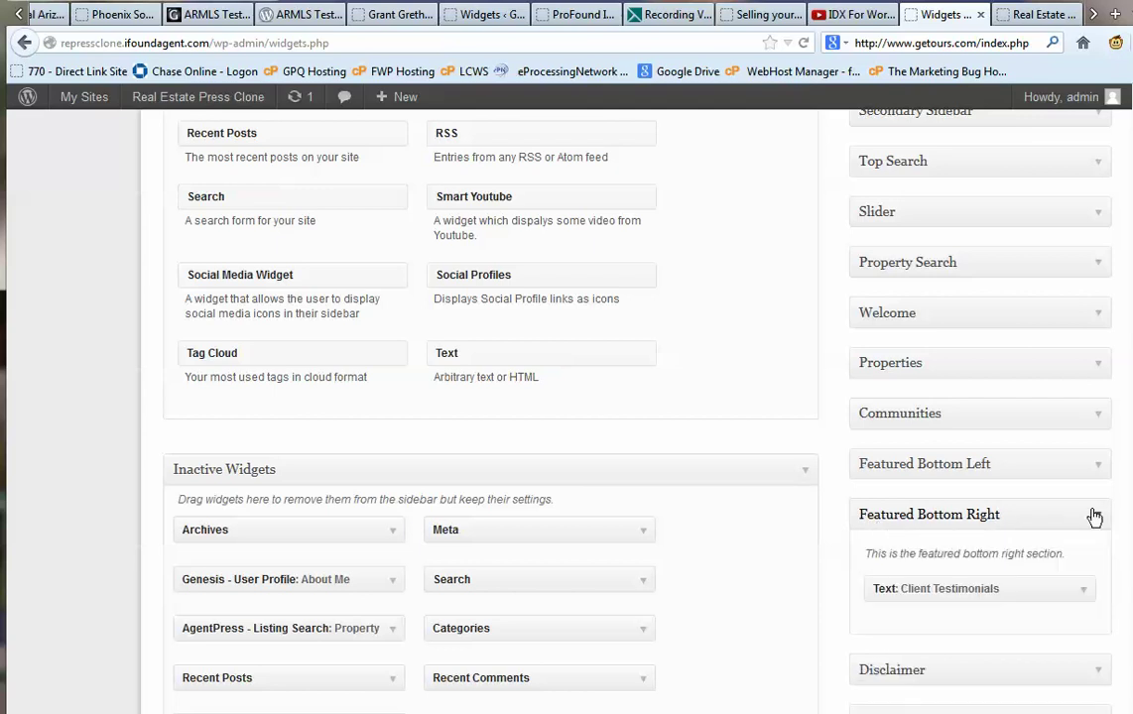
scroll(1075, 507, "down", 1)
scroll(1076, 507, "down", 1)
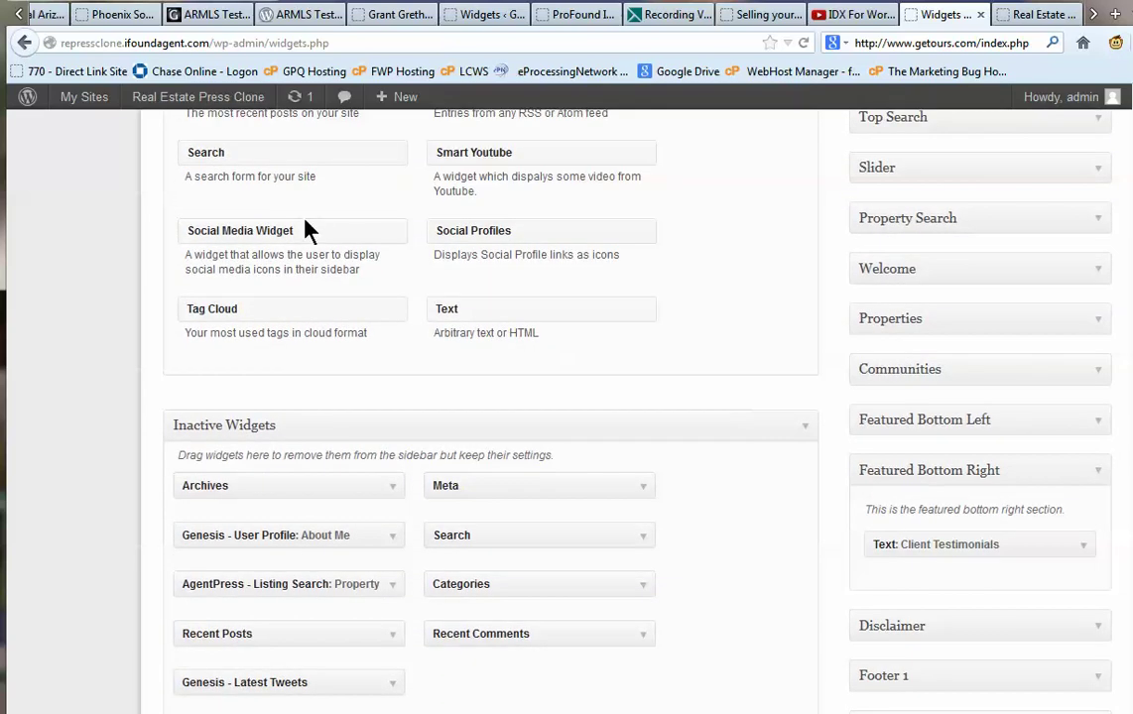
left_click_drag(551, 155, 993, 589)
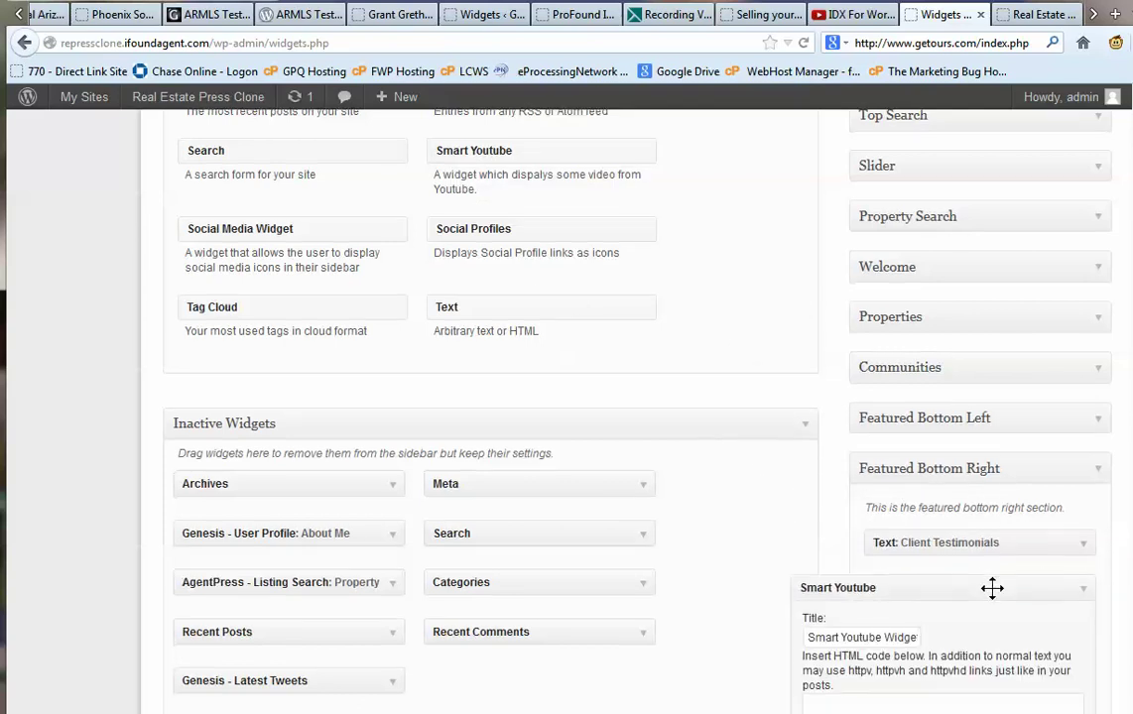
Paste the video share link into the Featured Bottom Right Smart Youtube widget, change its prefix to httpv and save the widget.
scroll(992, 588, "down", 3)
left_click(905, 425)
right_click(915, 436)
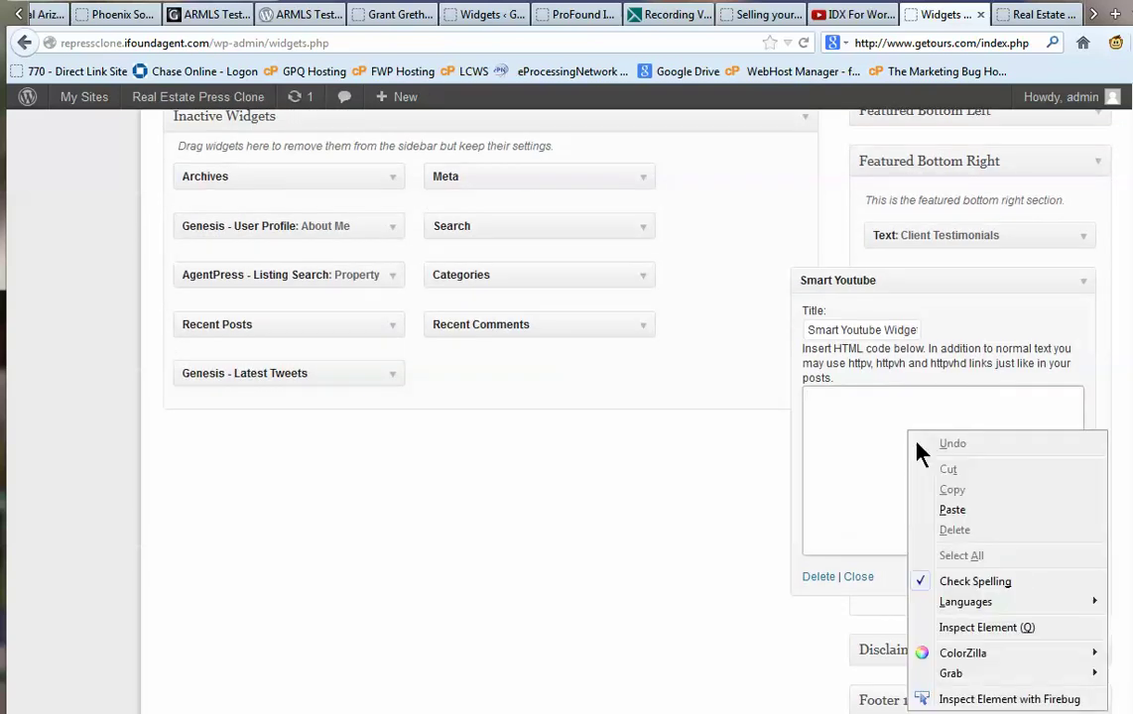
left_click(951, 516)
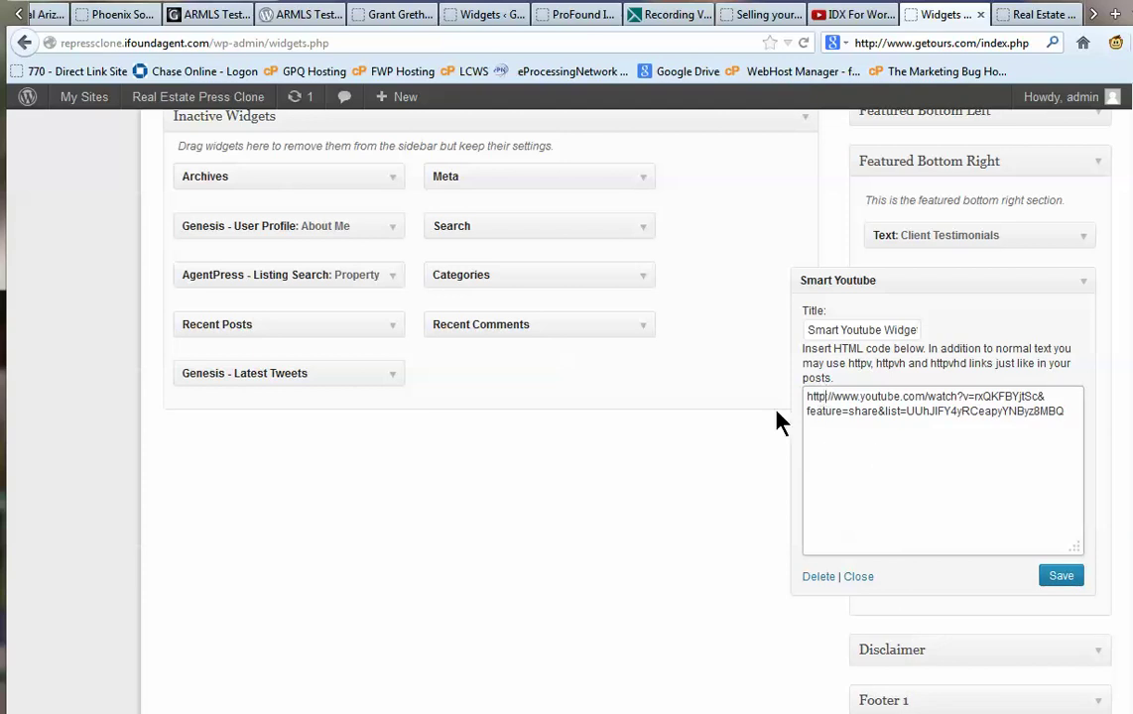
type("s")
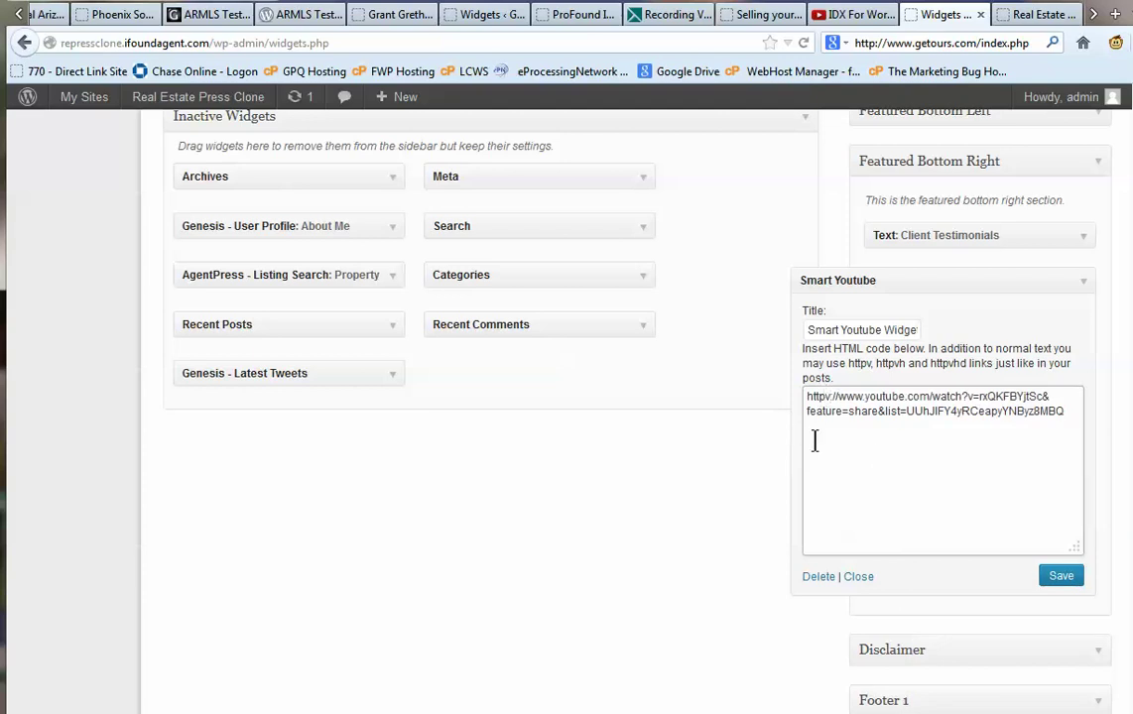
left_click(1062, 580)
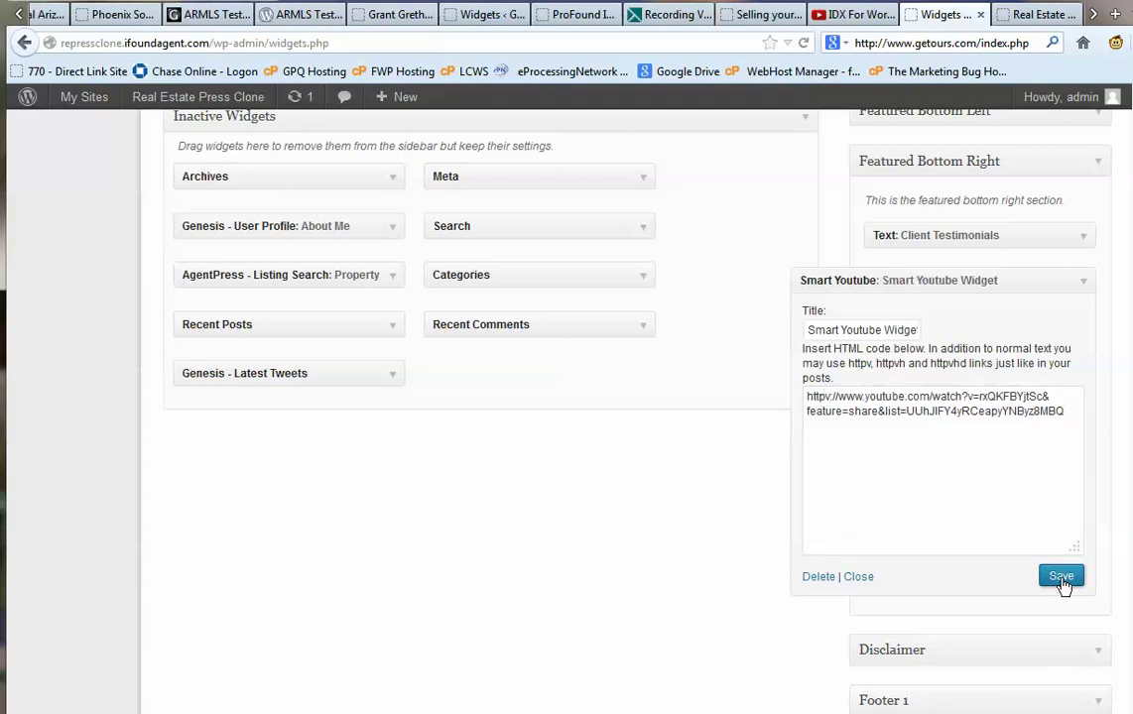
Check the embedded video widgets on the live home page and in the For Sellers page's sidebar.
left_click(1017, 14)
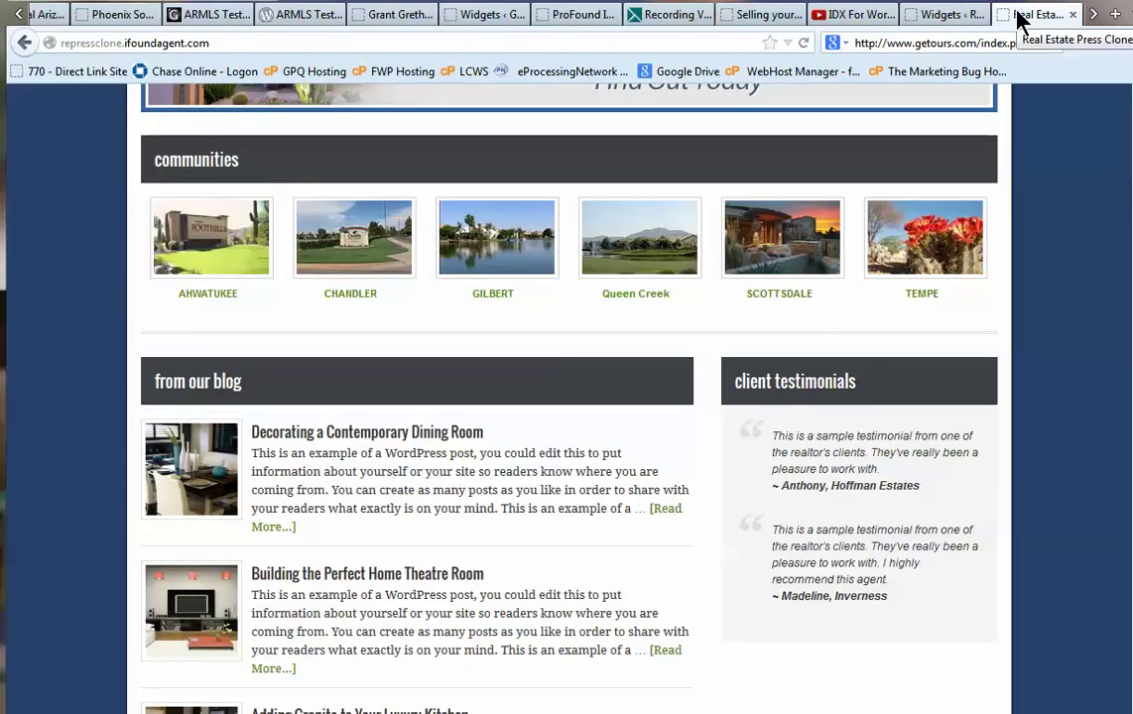
scroll(885, 506, "down", 5)
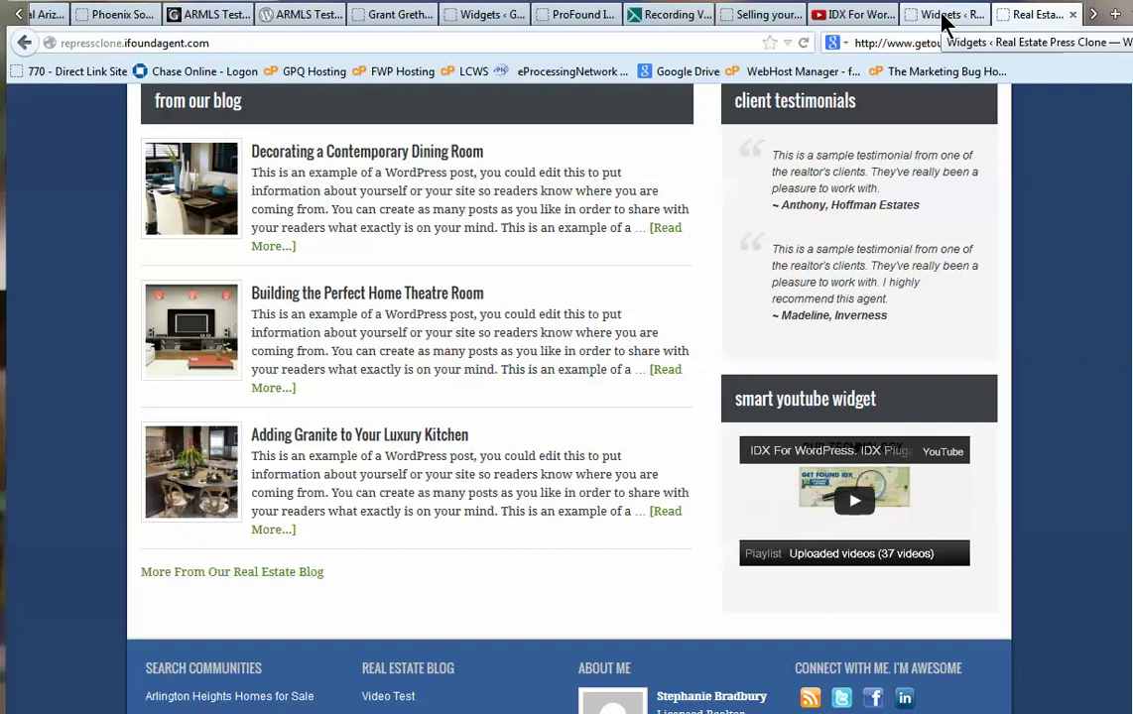
scroll(549, 321, "up", 8)
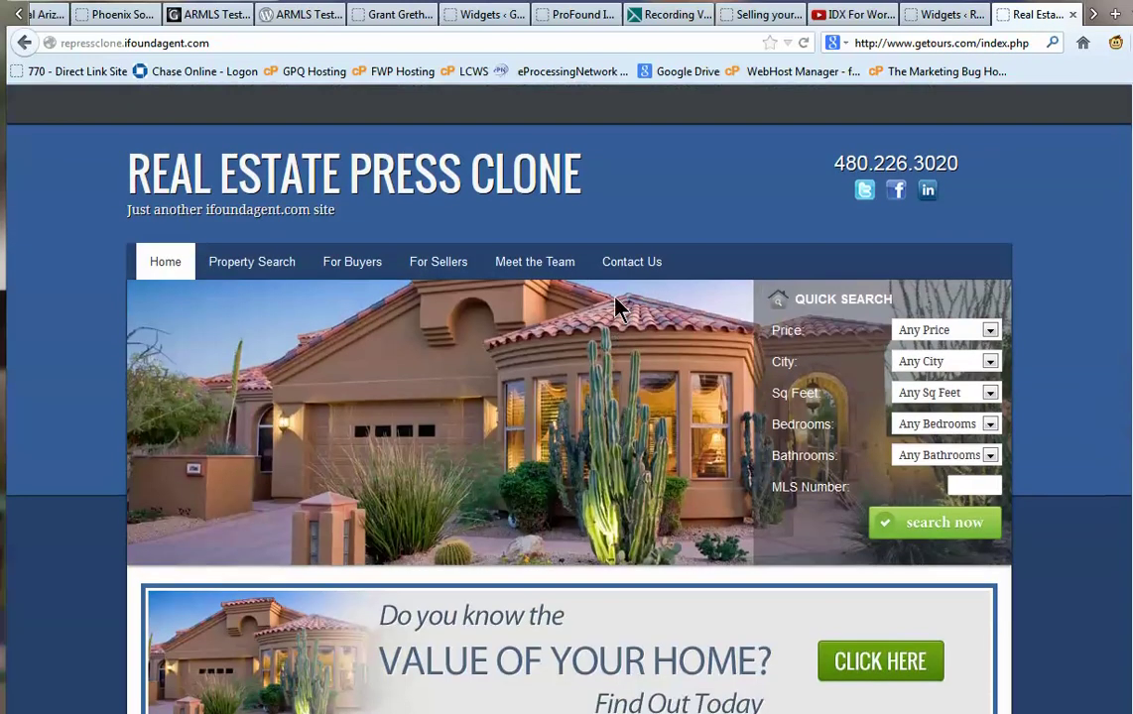
left_click(467, 265)
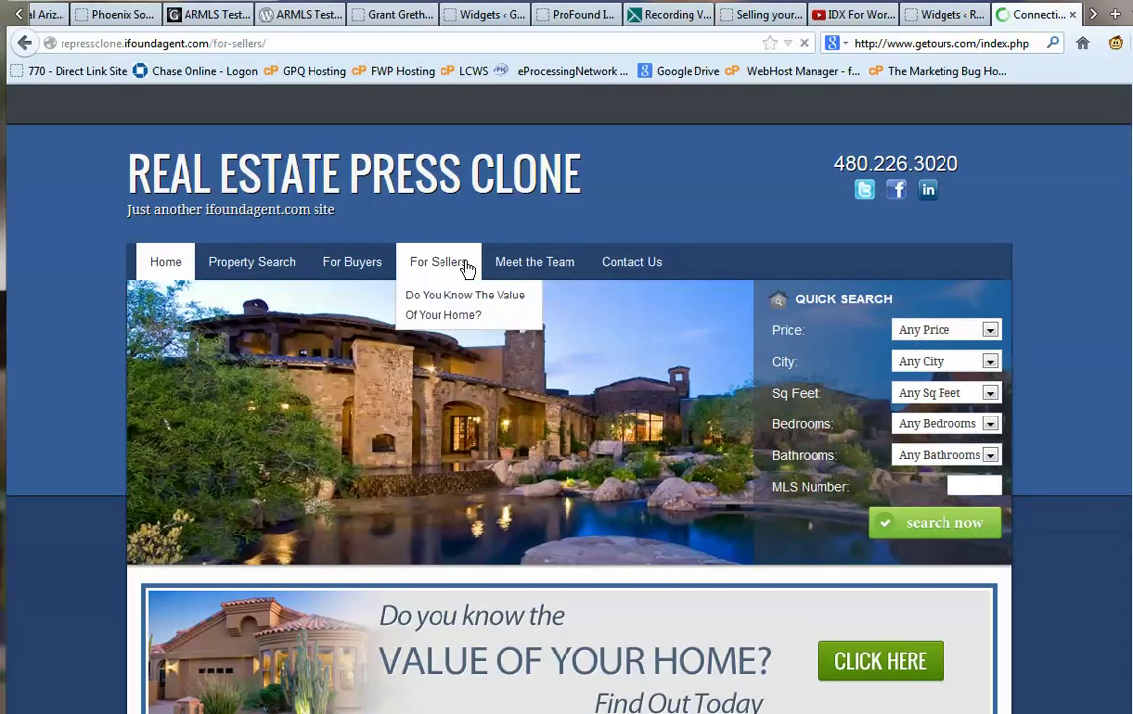
scroll(463, 263, "down", 3)
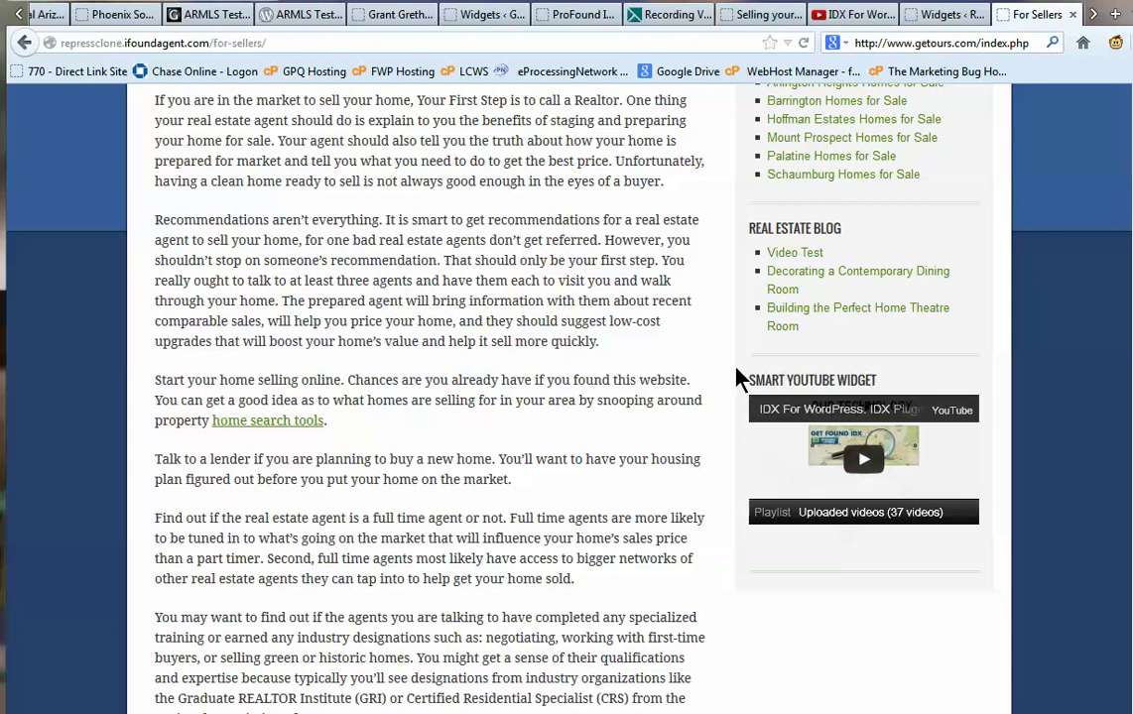
Return to the Widgets page, title the Featured Bottom Right Smart Youtube widget "Featured Virtual Tour" and save it.
left_click(941, 19)
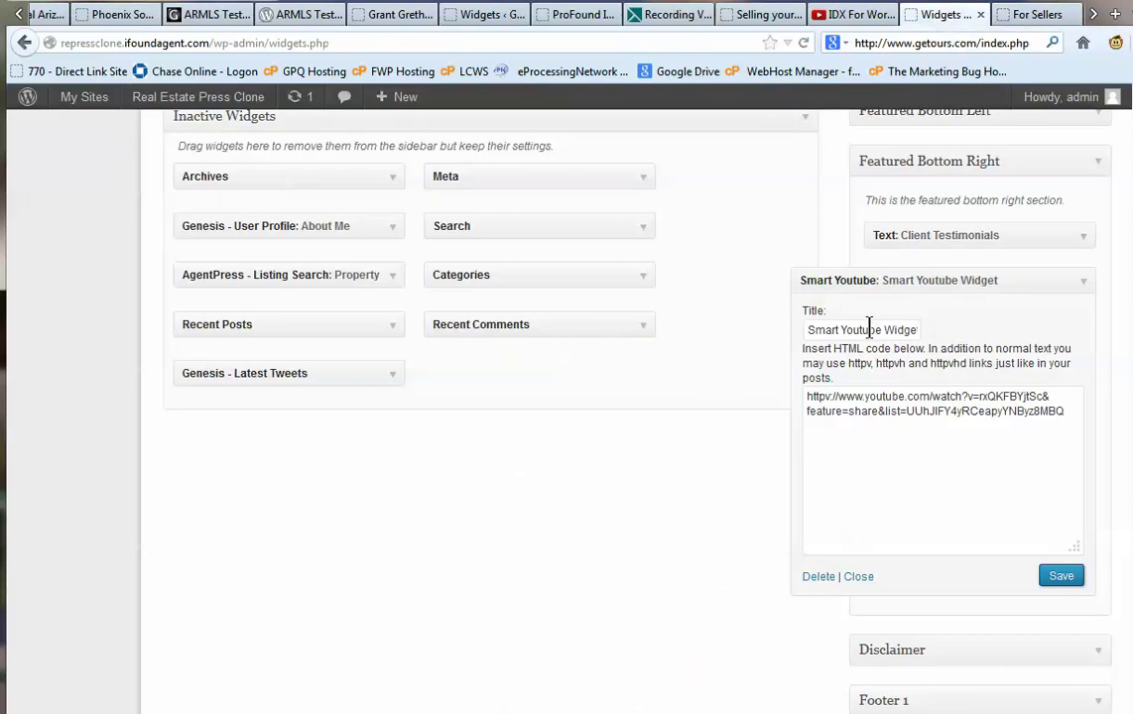
left_click_drag(809, 330, 977, 321)
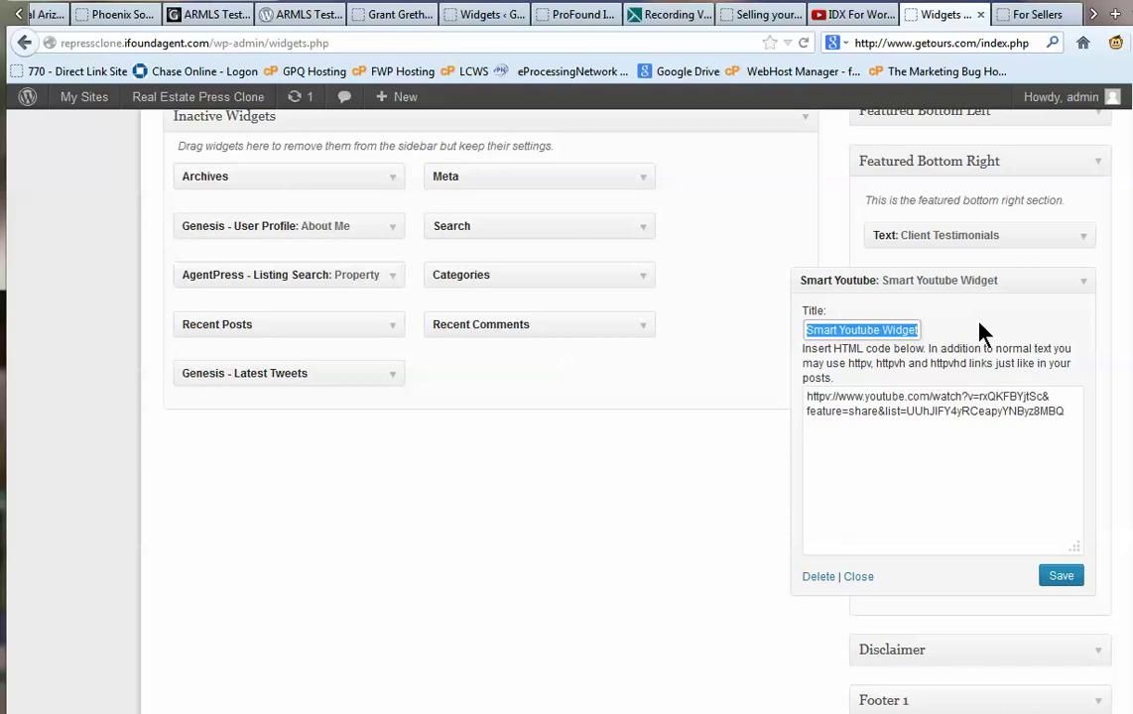
type("Feature")
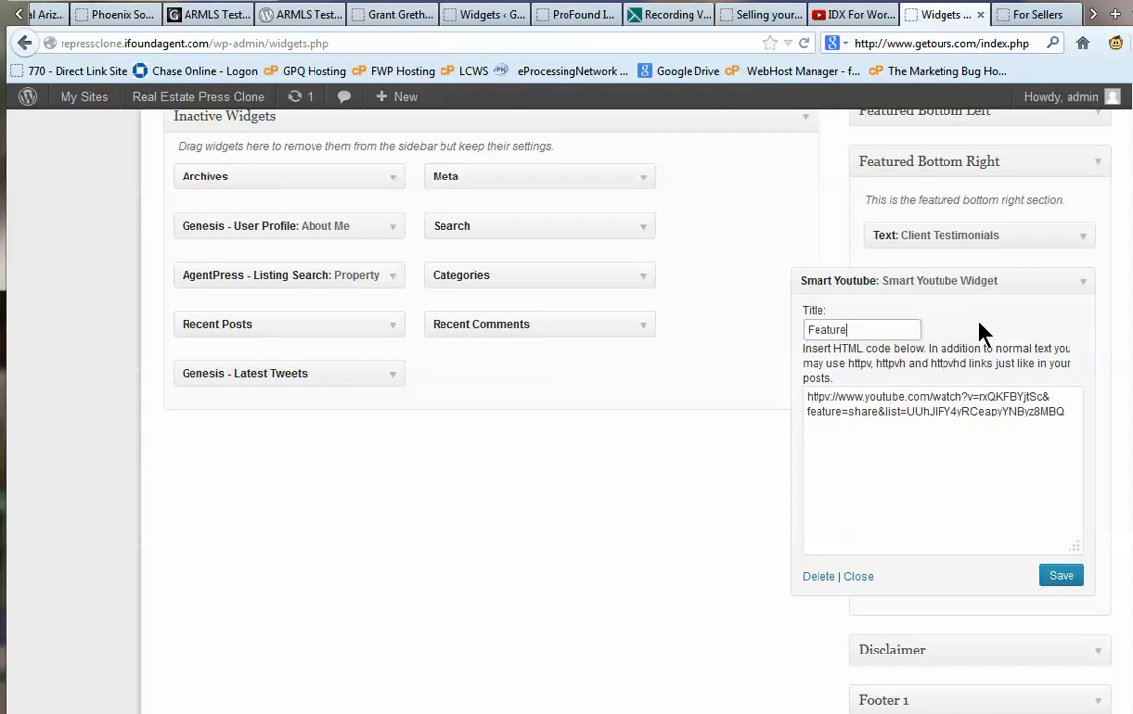
type("d Virtual Topu")
key("BackSpace")
key("BackSpace")
type("ur")
left_click(1058, 580)
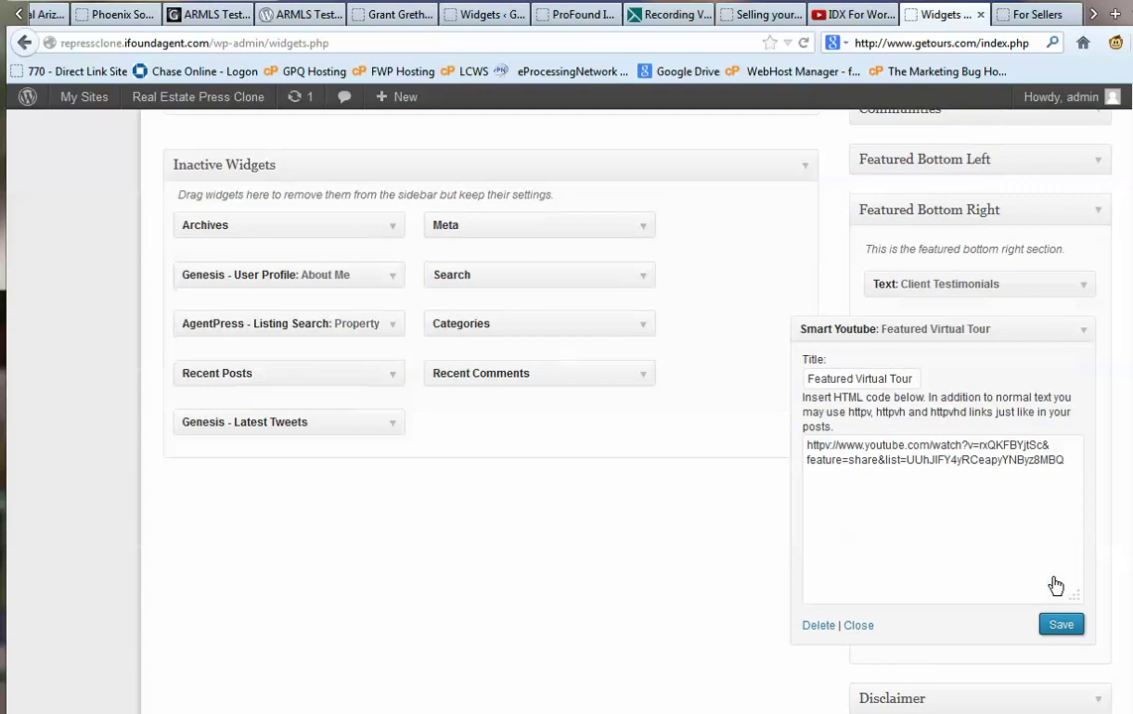
Title the Primary Sidebar's Smart Youtube widget "Featured Video" and save it.
scroll(1054, 580, "up", 6)
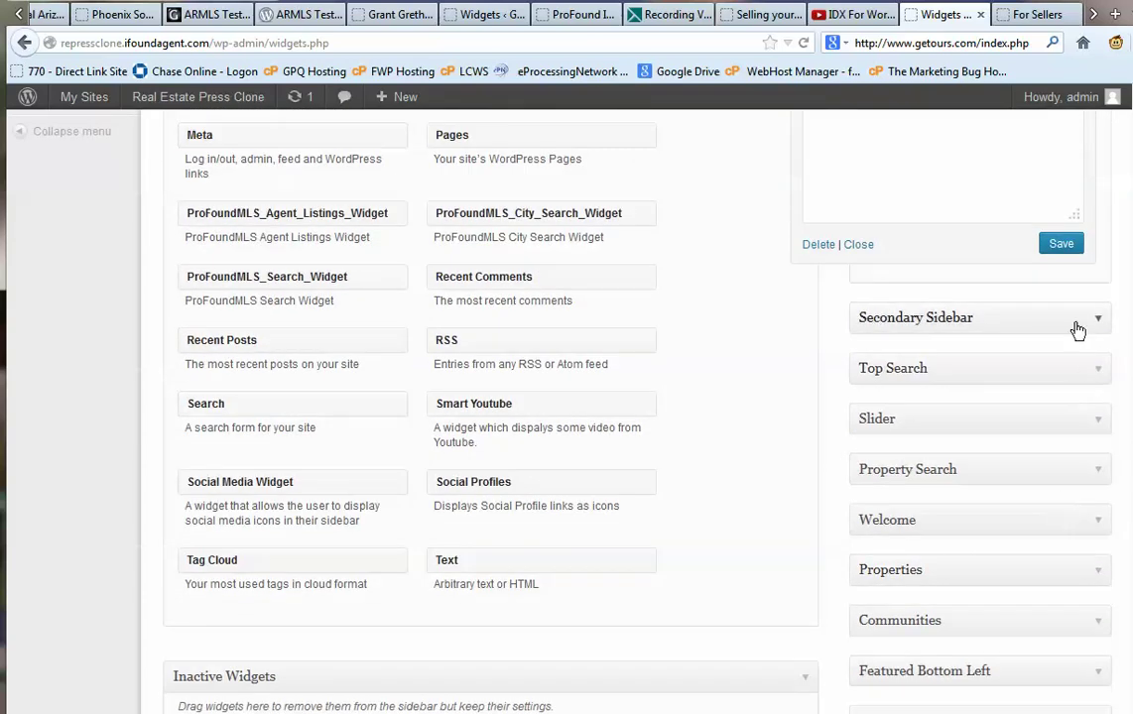
scroll(1074, 329, "up", 6)
triple_click(878, 554)
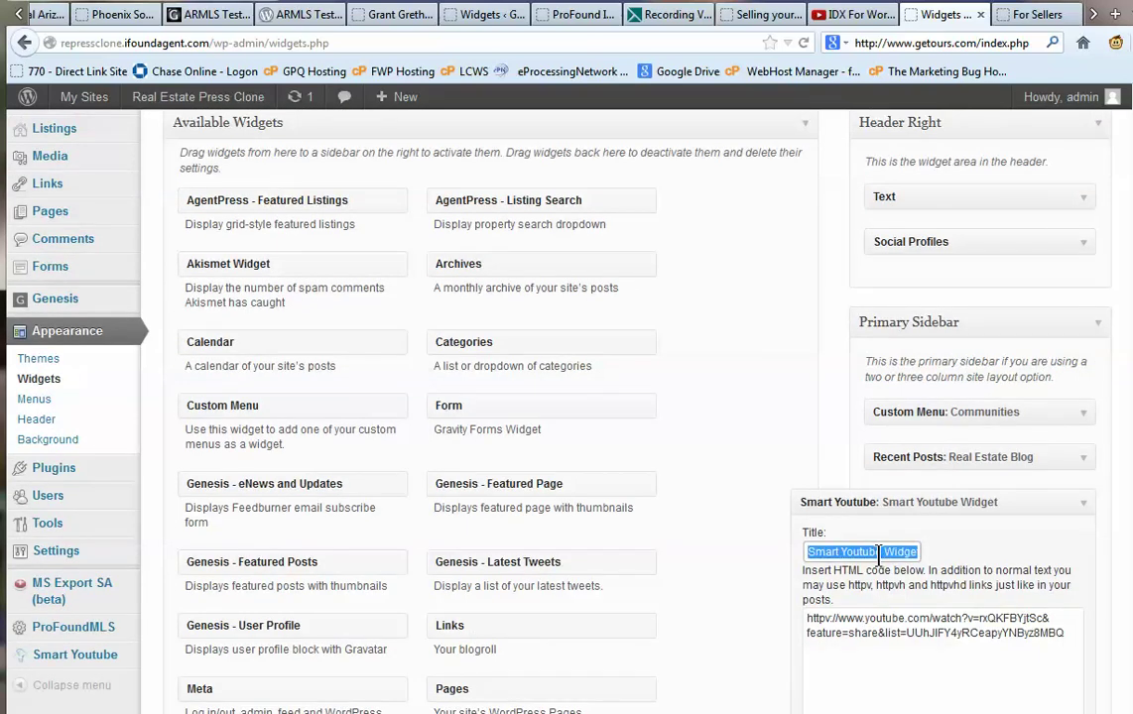
type("Featured Vi")
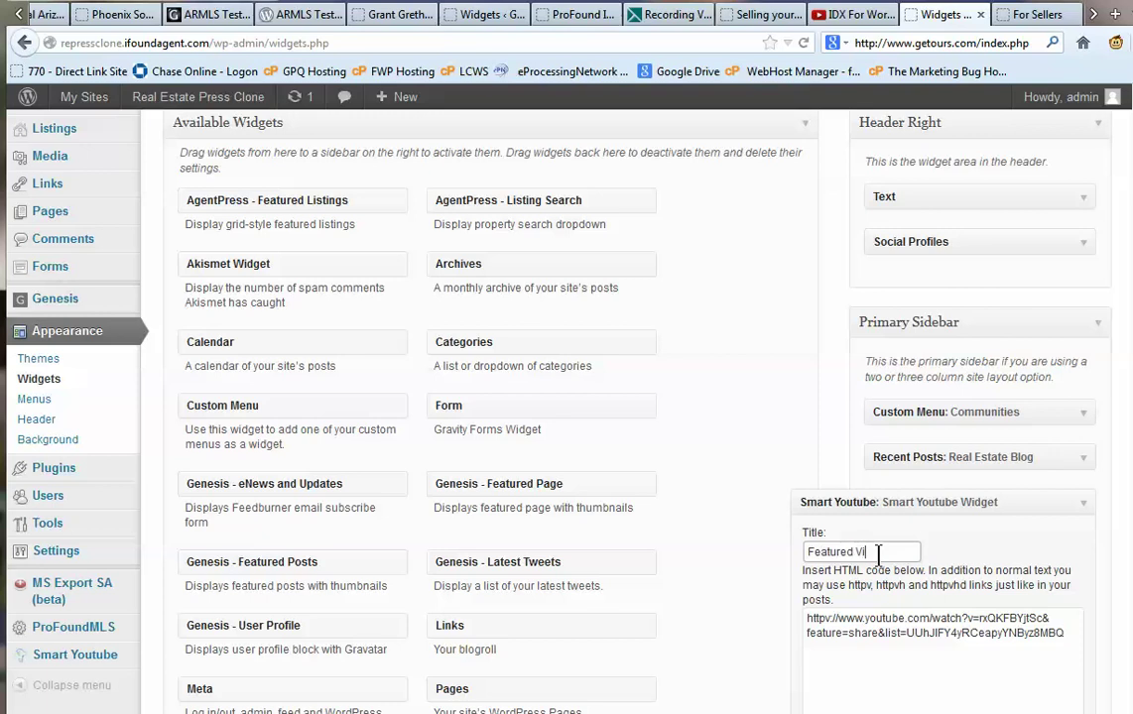
type("deo")
scroll(878, 555, "down", 3)
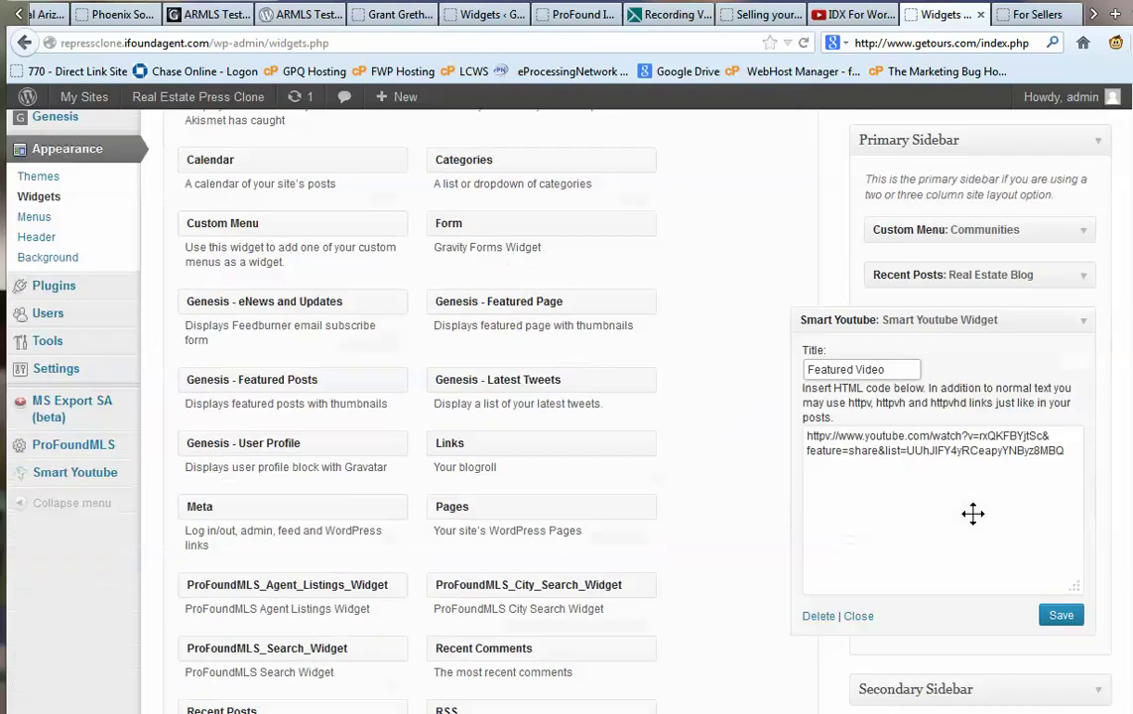
left_click(1077, 537)
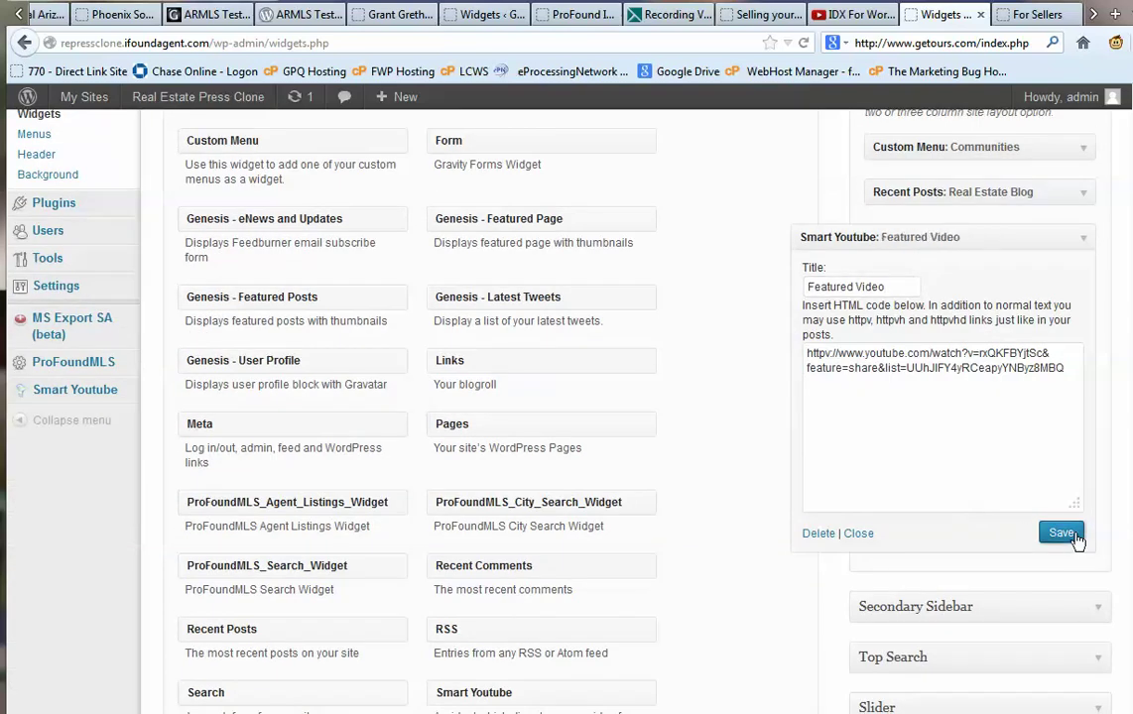
Reload the live For Sellers page and open the home page to check the video widgets' titles.
left_click(1030, 16)
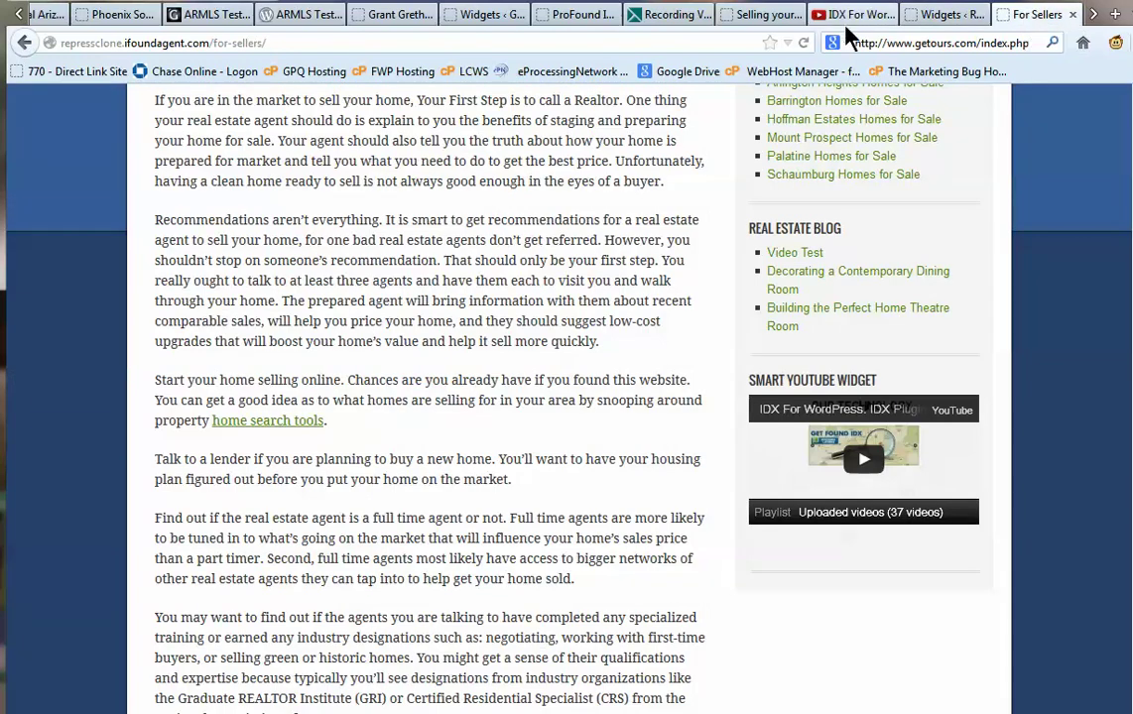
left_click(804, 43)
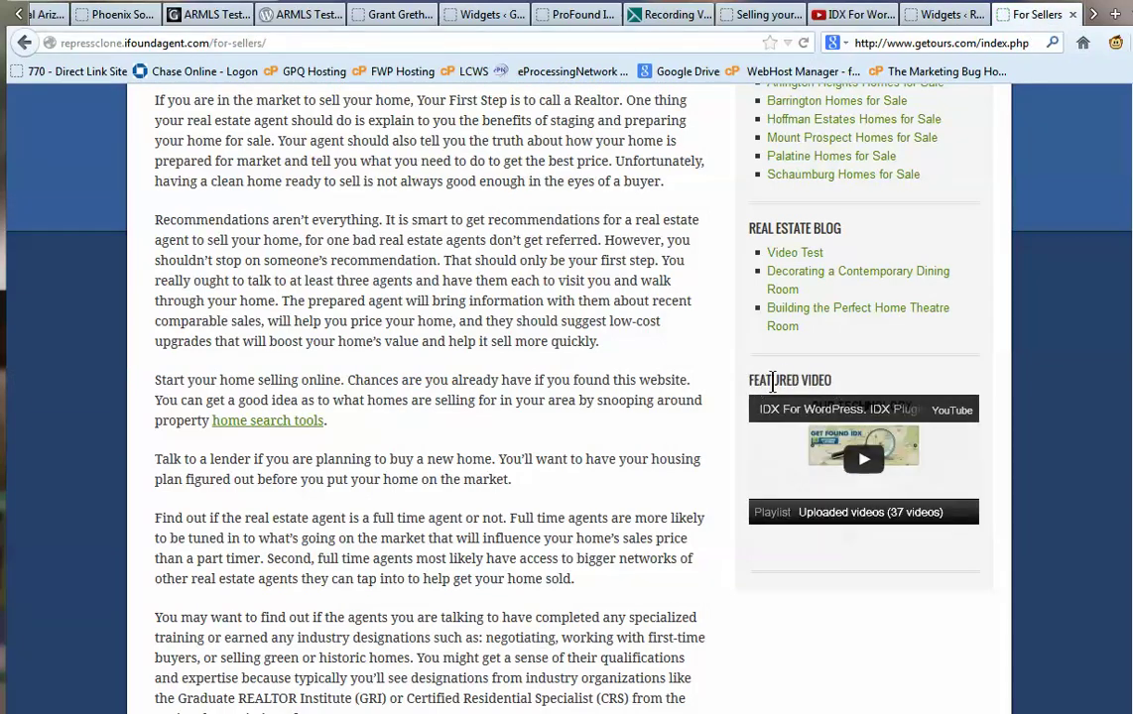
scroll(569, 389, "up", 3)
scroll(569, 389, "up", 1)
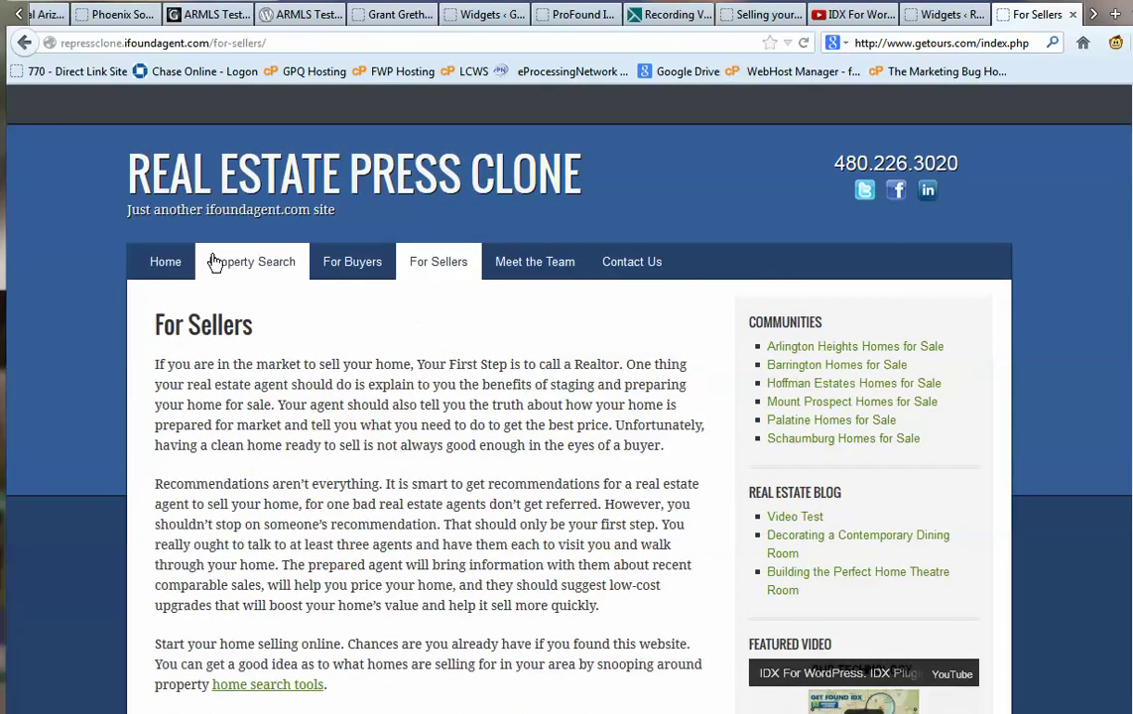
left_click(165, 270)
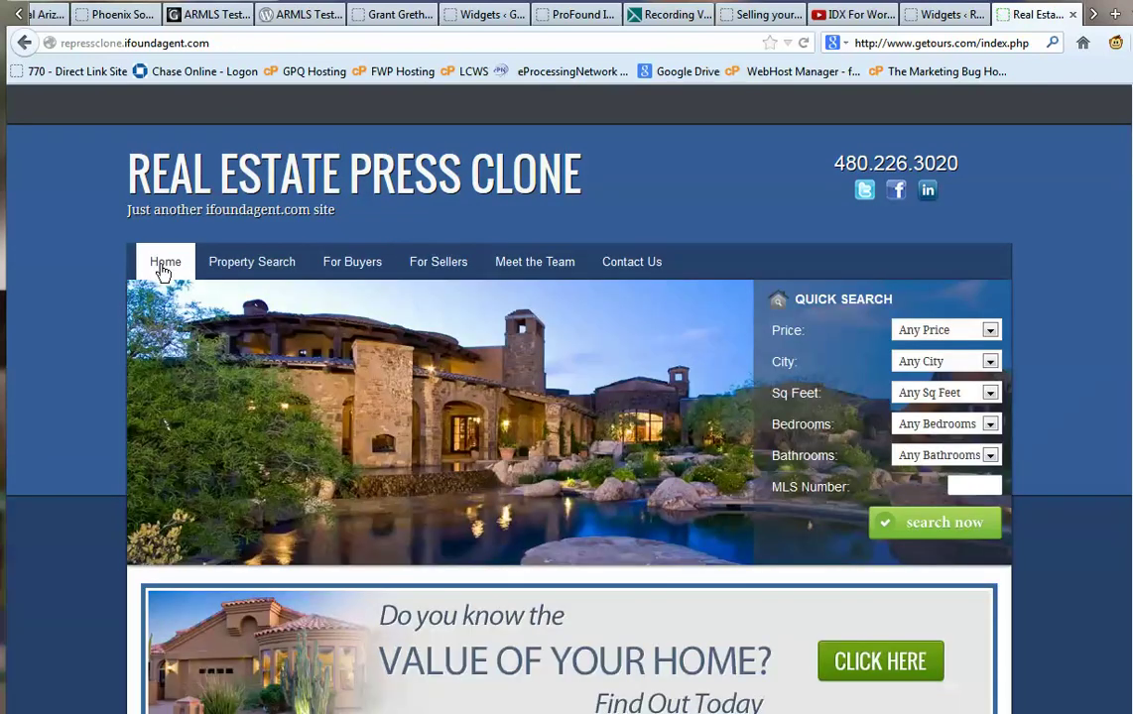
scroll(574, 403, "down", 8)
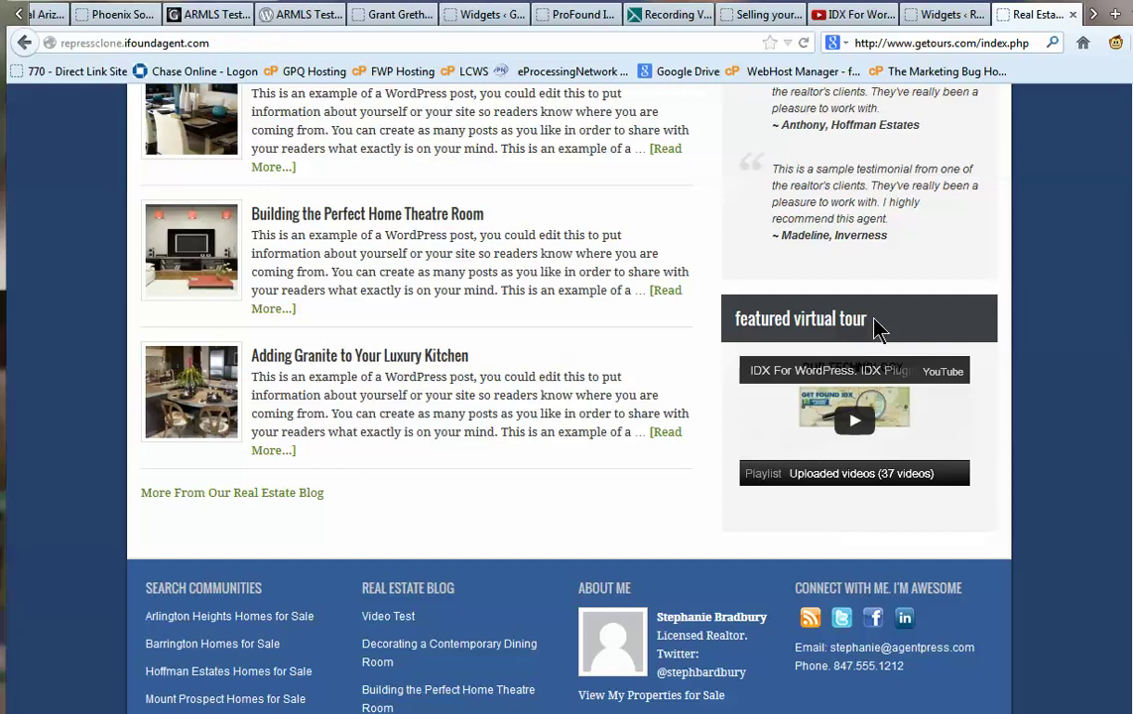
key("Home")
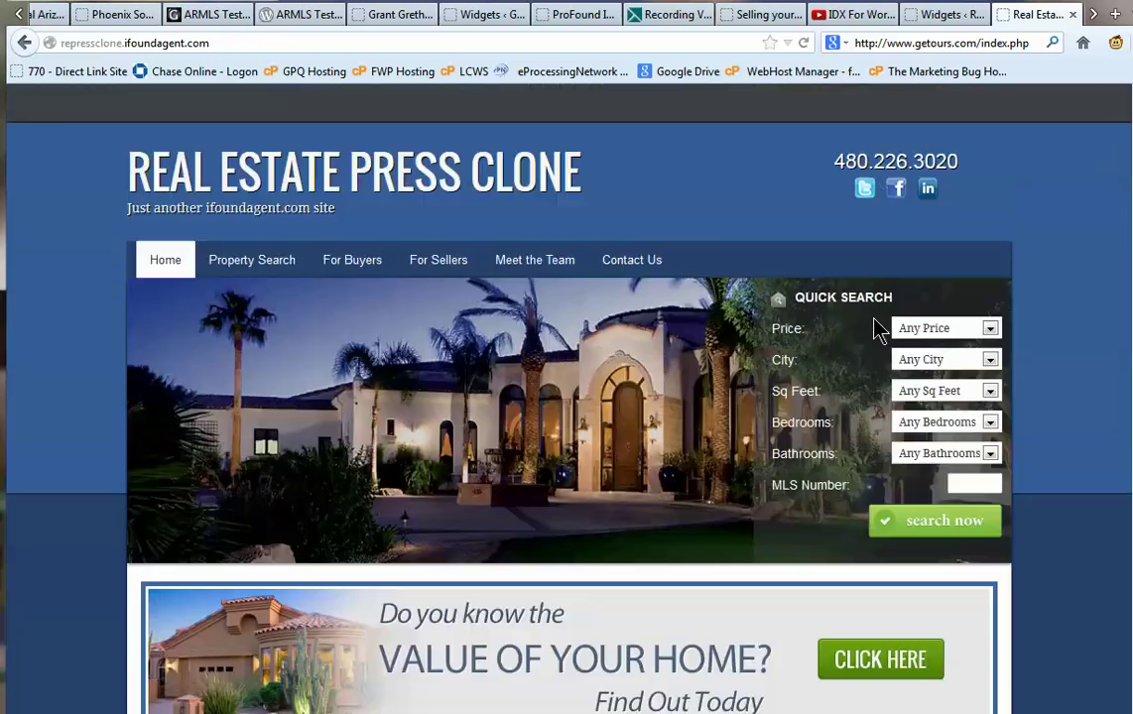
Return to the WordPress Widgets page and bring up the Smart Youtube plugin's options.
left_click(944, 14)
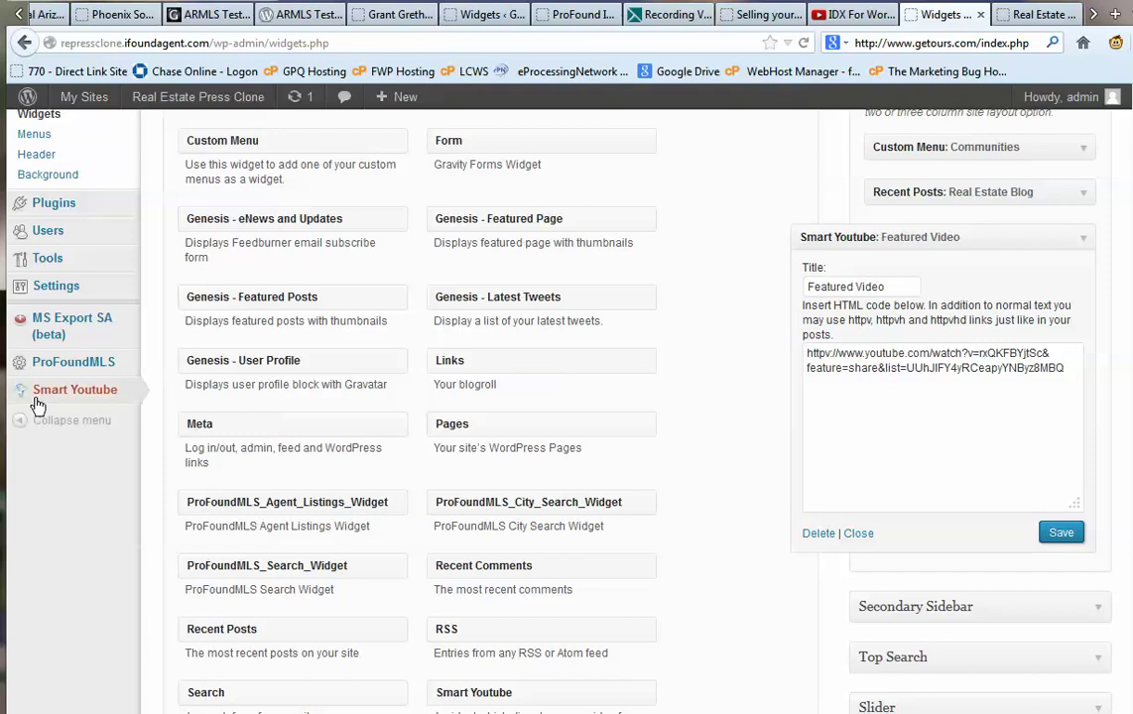
mouse_move(92, 396)
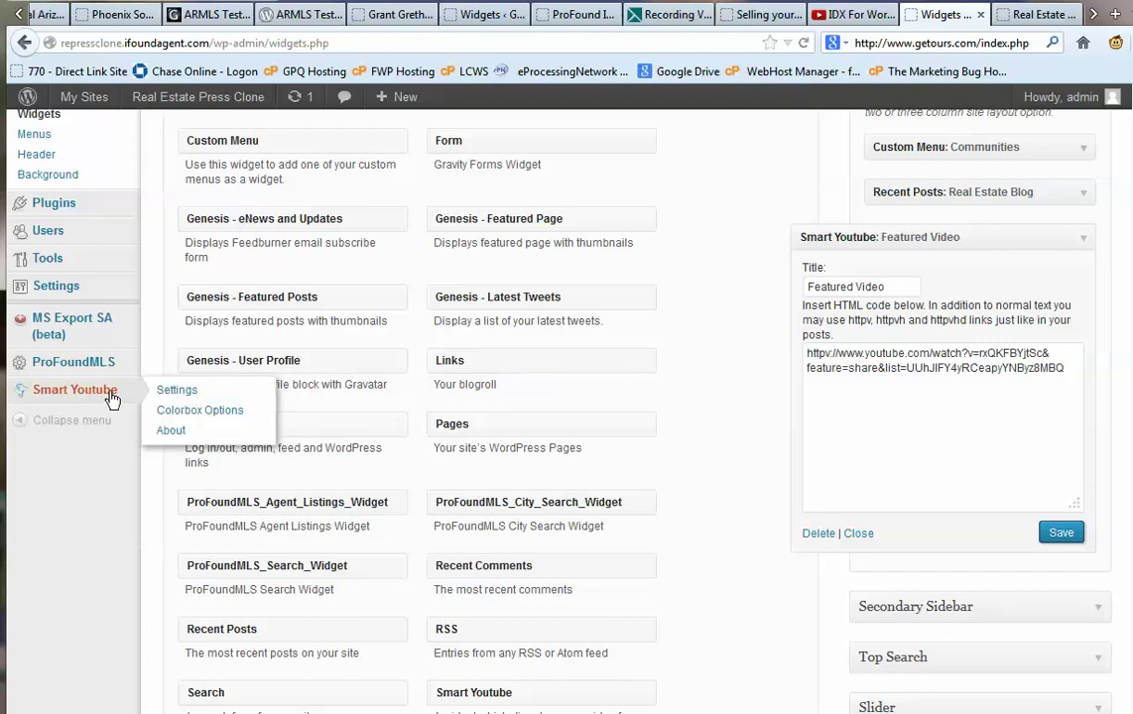